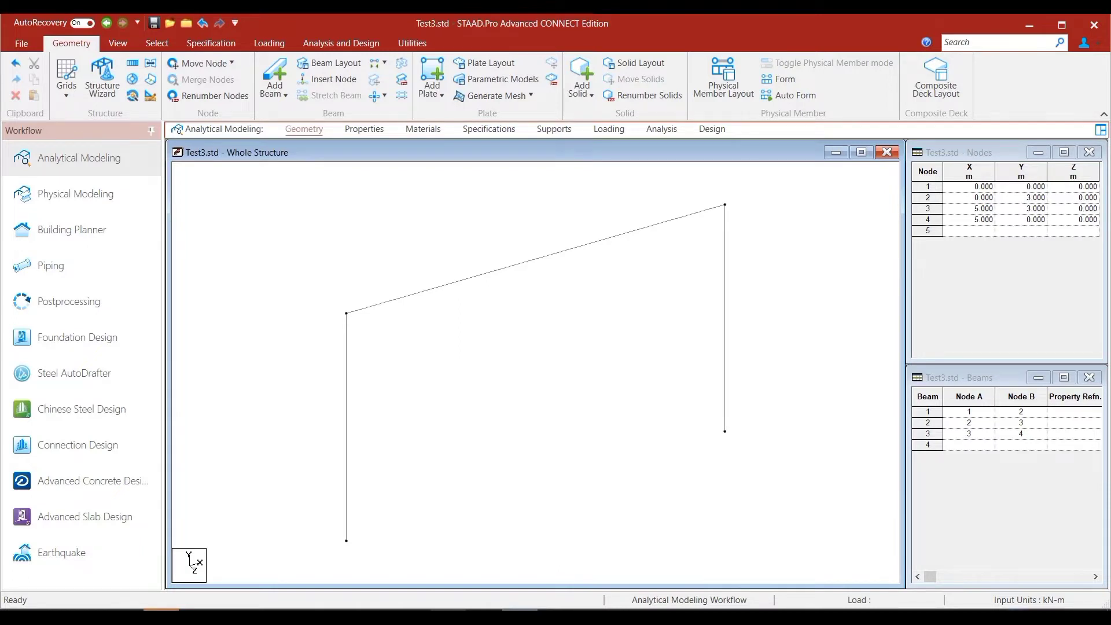
- Add the European IPE shape IPEA80 from the section database as a single steel section (ST)
{"action": "left_click", "coordinate": [355, 130]}
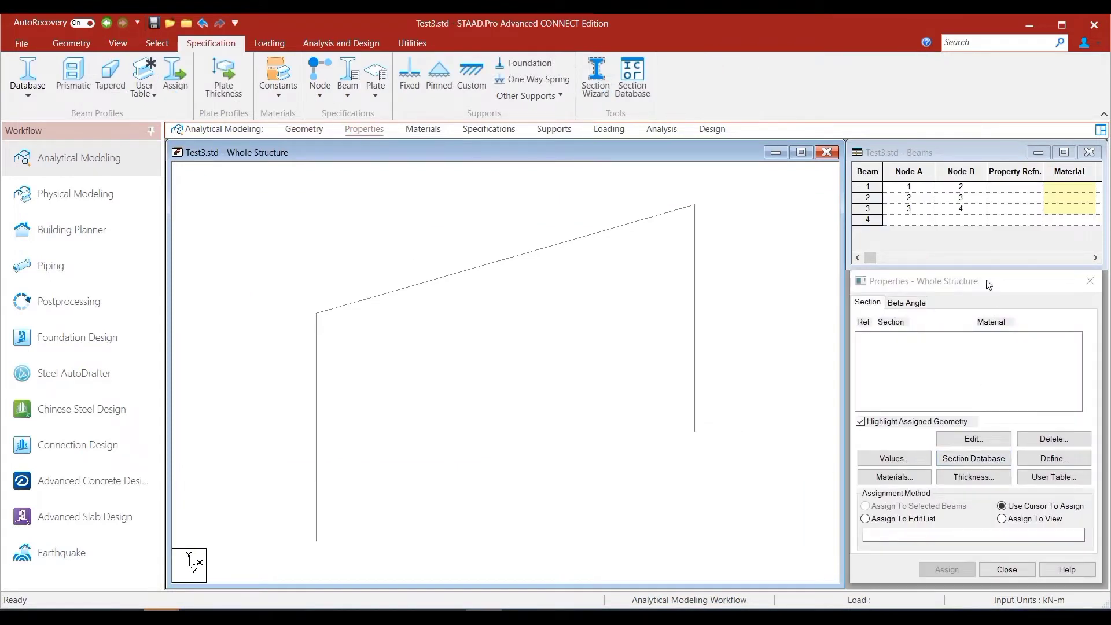
{"action": "left_click", "coordinate": [970, 464]}
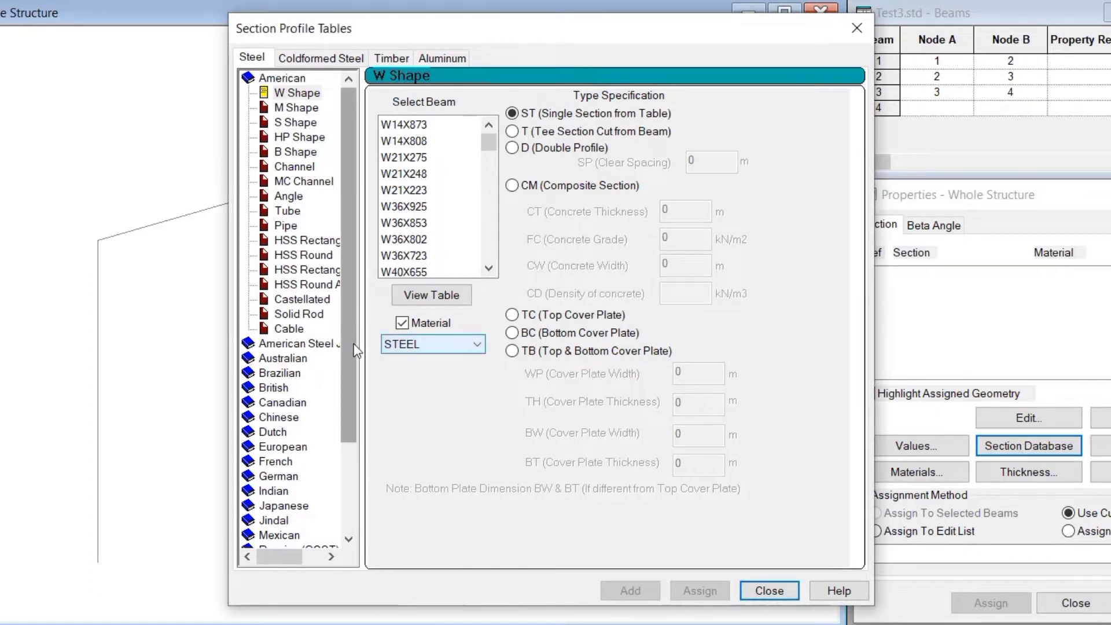
{"action": "left_click_drag", "start_coordinate": [346, 320], "coordinate": [342, 412]}
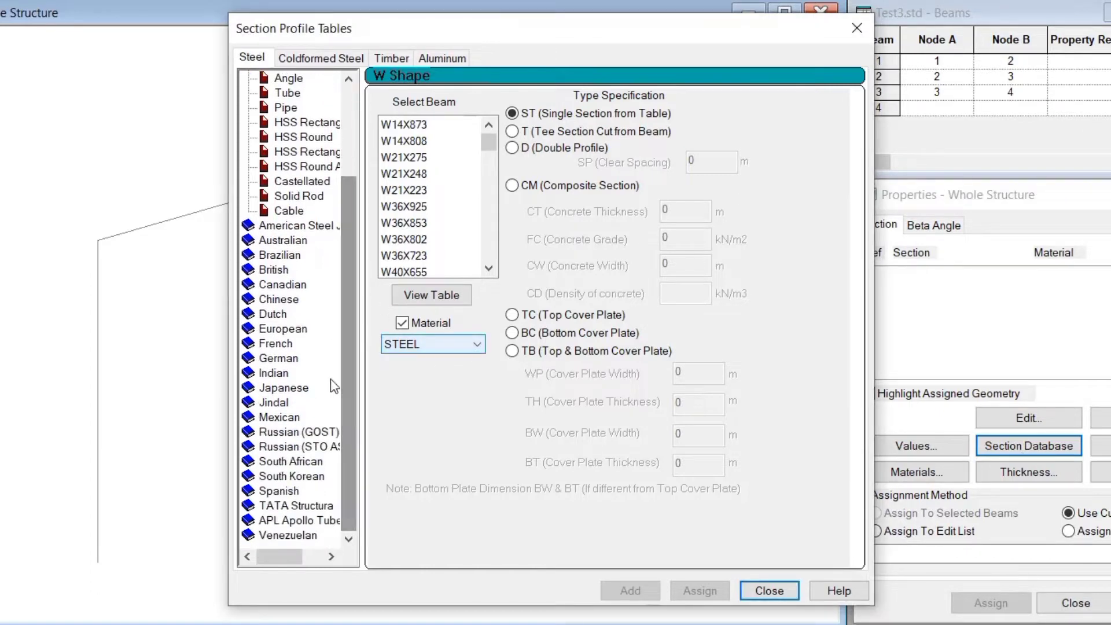
{"action": "double_click", "coordinate": [309, 334]}
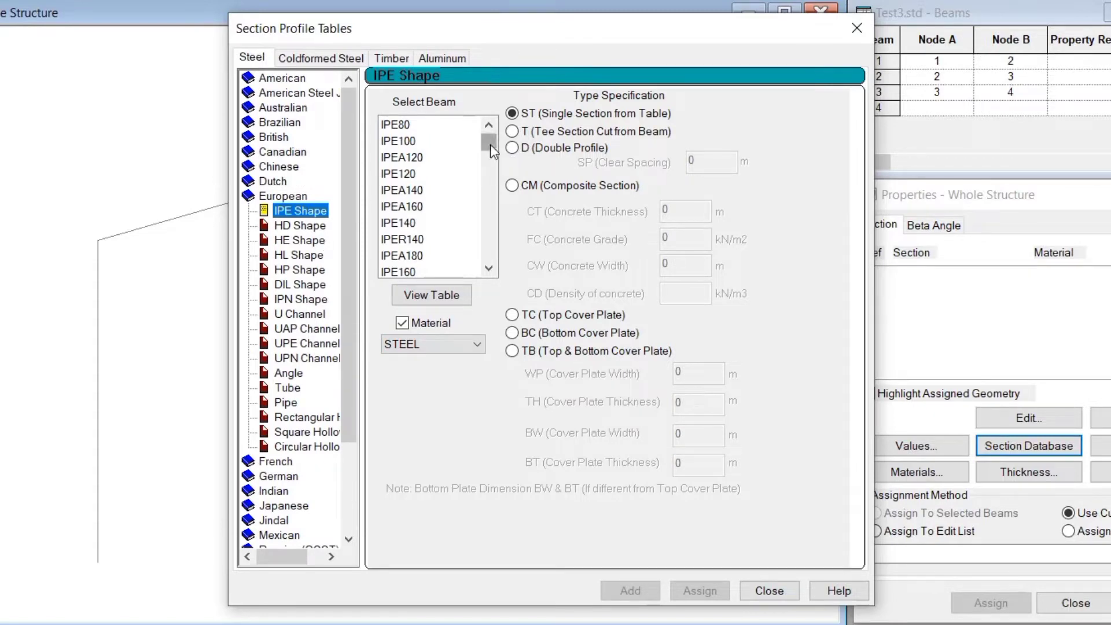
{"action": "left_click_drag", "start_coordinate": [490, 144], "coordinate": [488, 266]}
{"action": "left_click", "coordinate": [412, 240]}
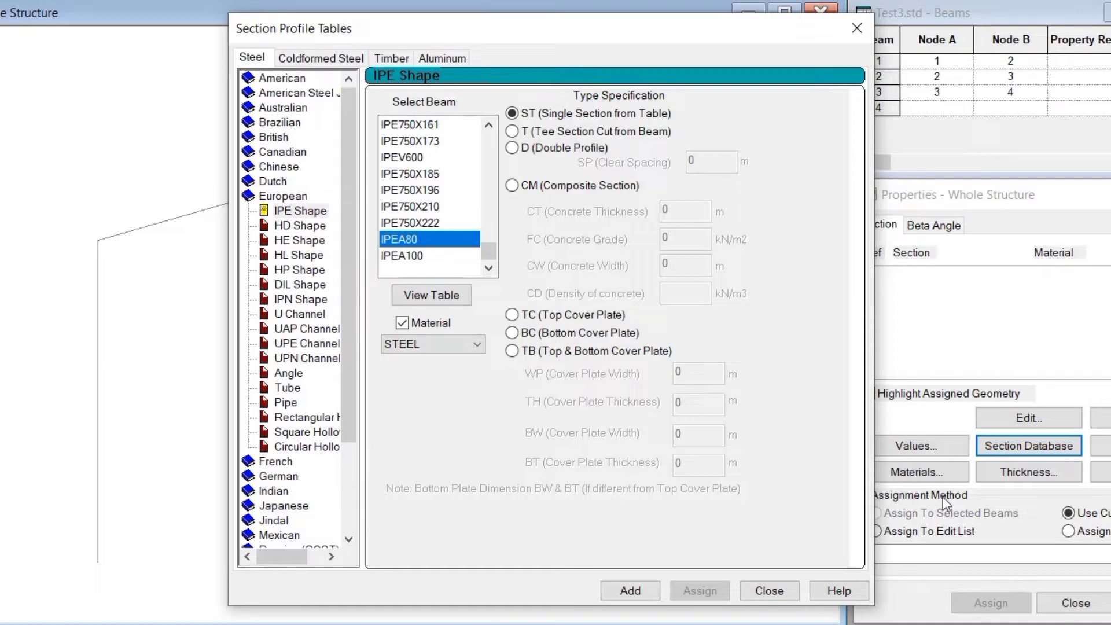
{"action": "left_click", "coordinate": [631, 591]}
- Add a second steel IPEA80 property as a tee section cut from beam, and close the section profile tables
{"action": "left_click_drag", "start_coordinate": [647, 41], "coordinate": [430, 58]}
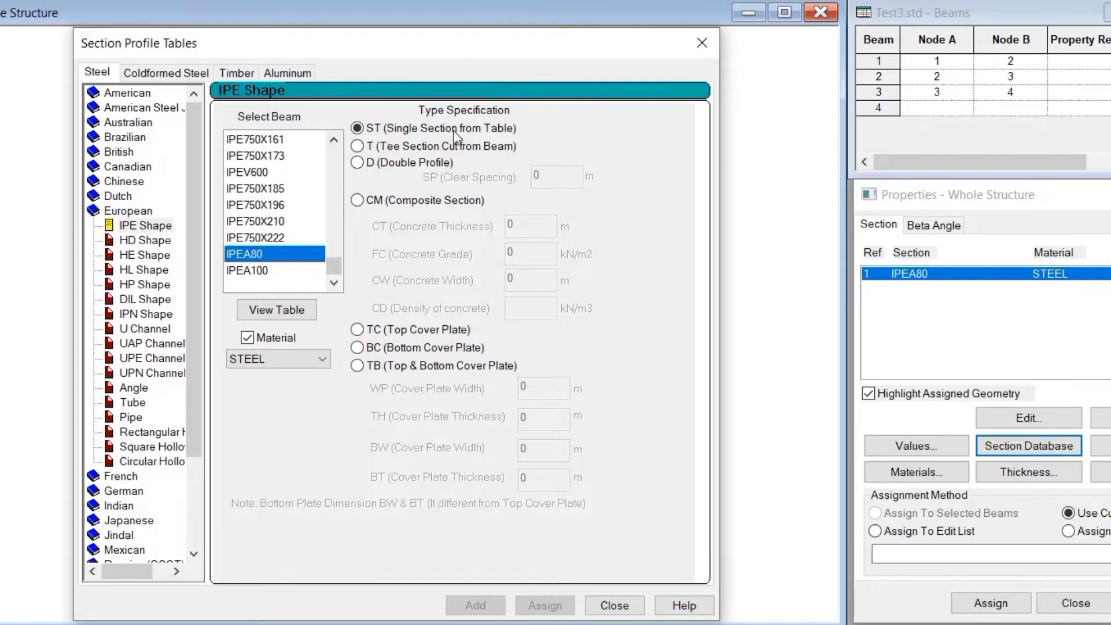
{"action": "left_click", "coordinate": [357, 147]}
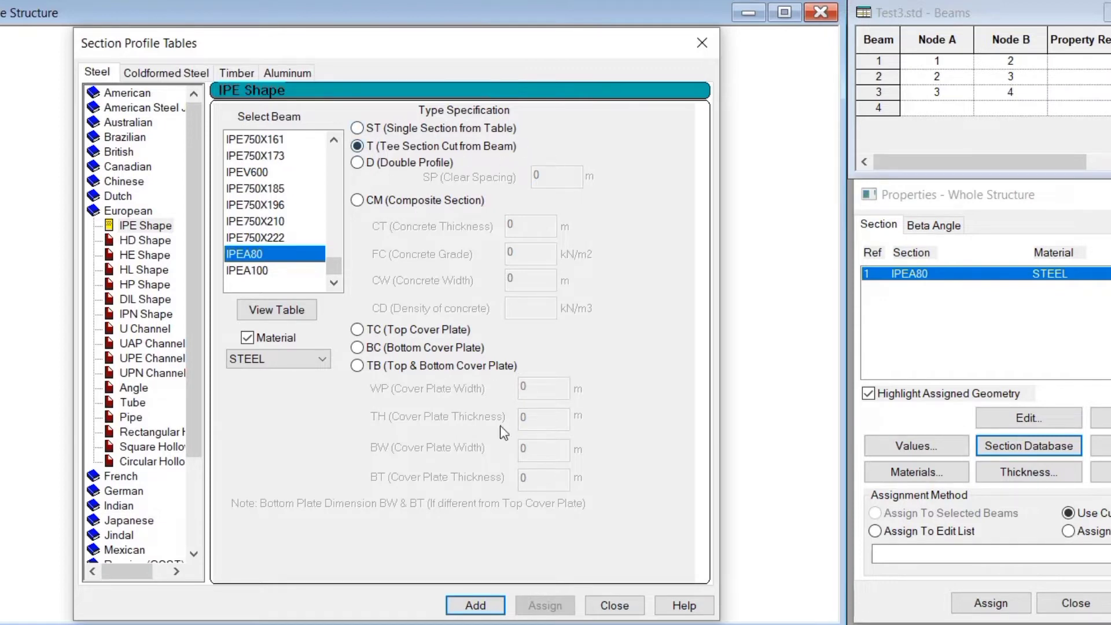
{"action": "left_click", "coordinate": [475, 606]}
{"action": "left_click", "coordinate": [614, 605]}
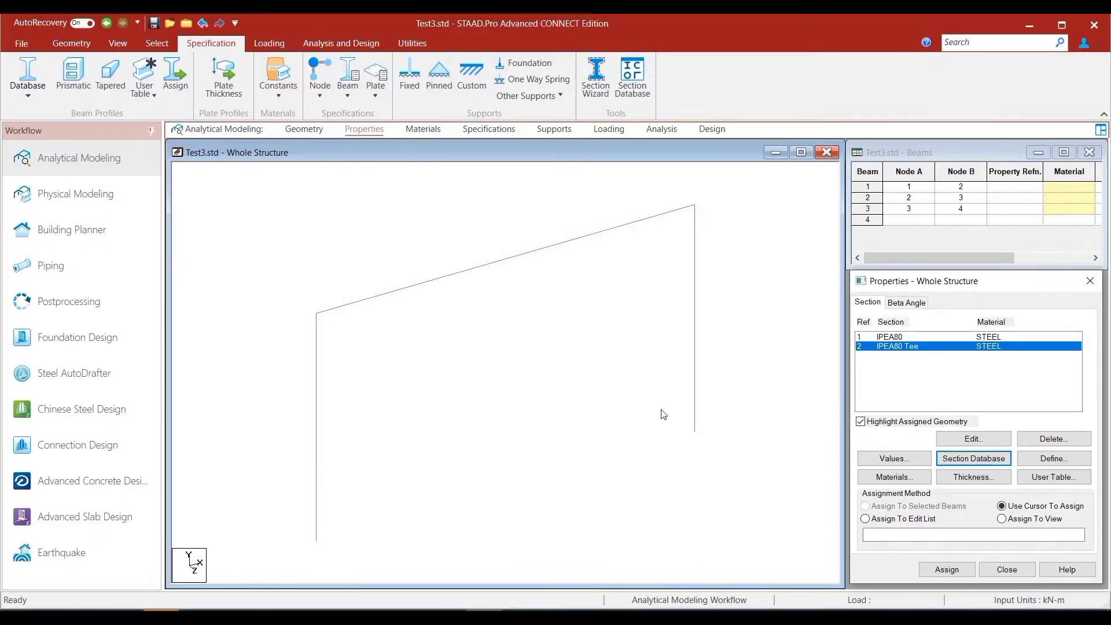
- Assign the IPEA80 section to the two vertical columns, beams 1 and 3, as selected beams
{"action": "left_click", "coordinate": [898, 338]}
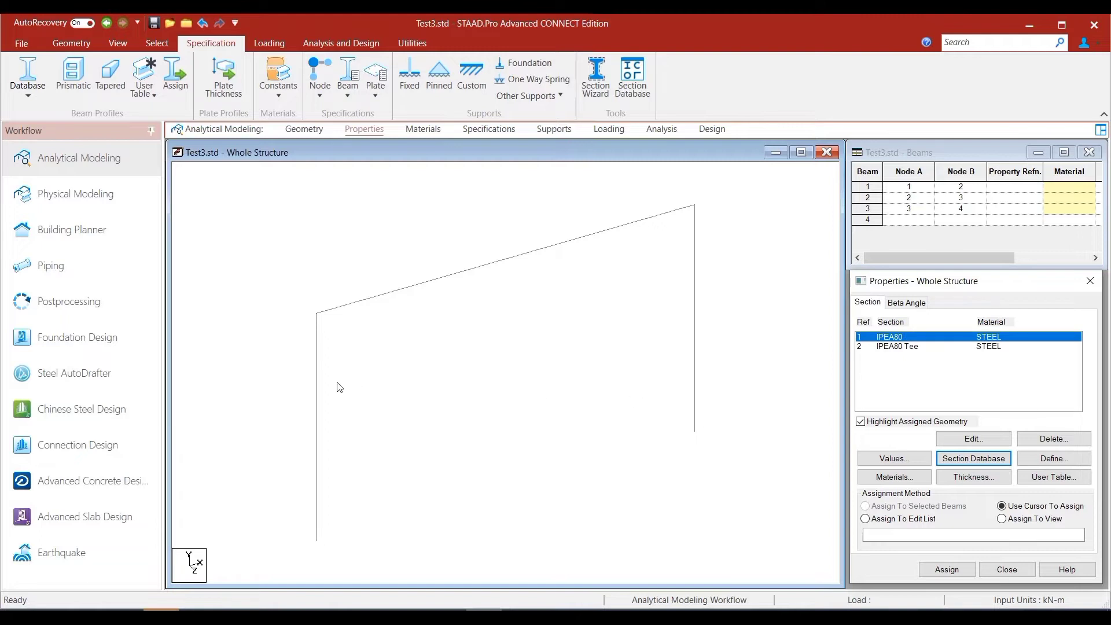
{"action": "left_click", "coordinate": [317, 413]}
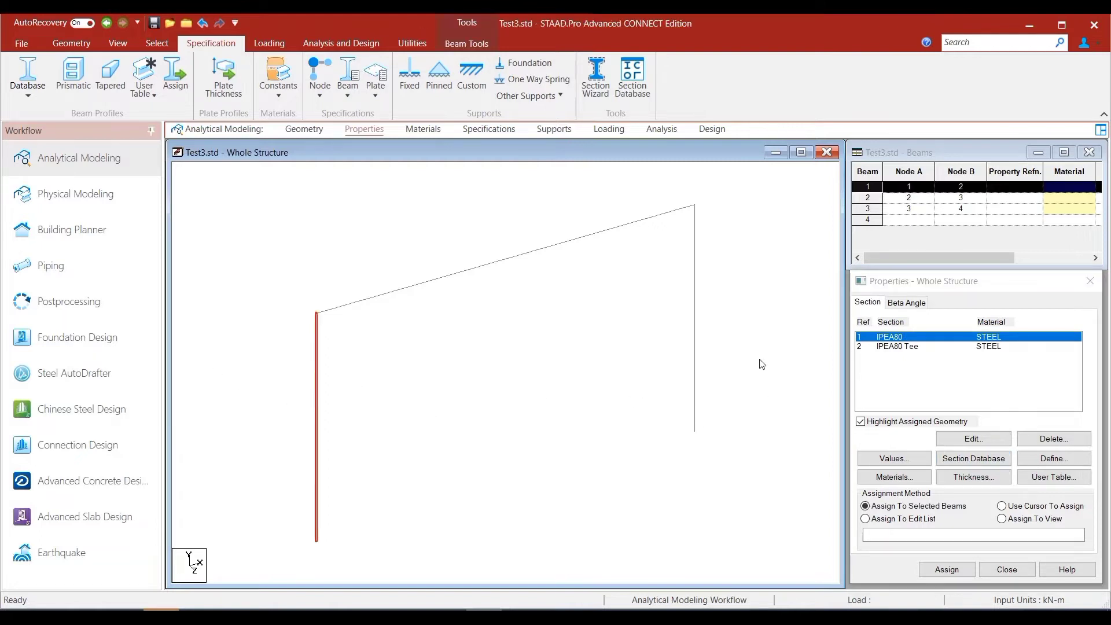
{"action": "left_click", "coordinate": [695, 355], "text": "ctrl"}
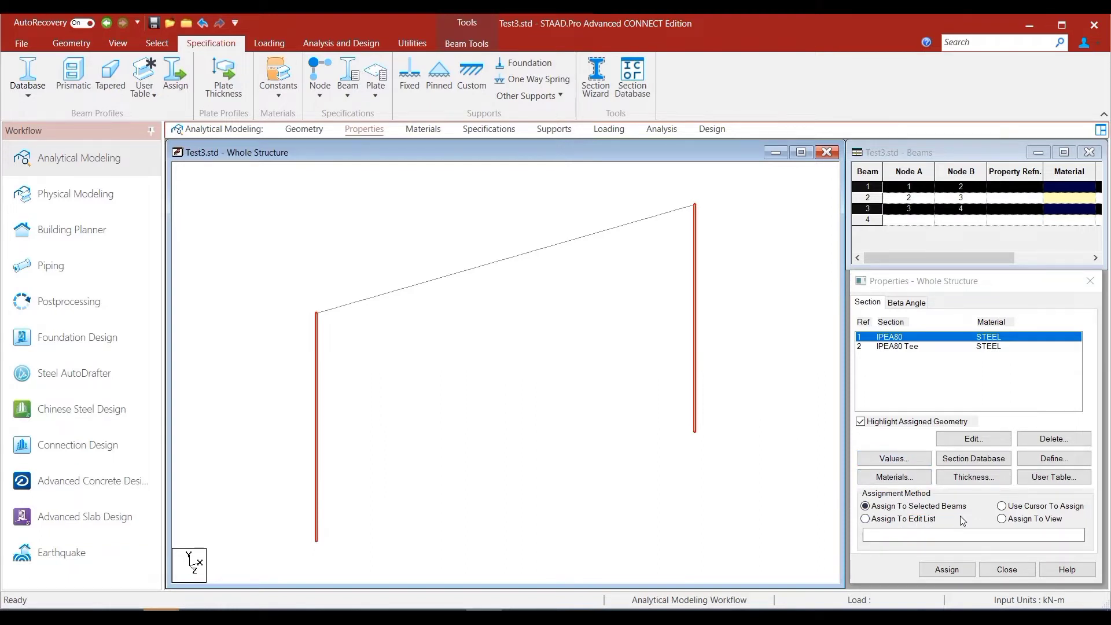
{"action": "left_click", "coordinate": [945, 570]}
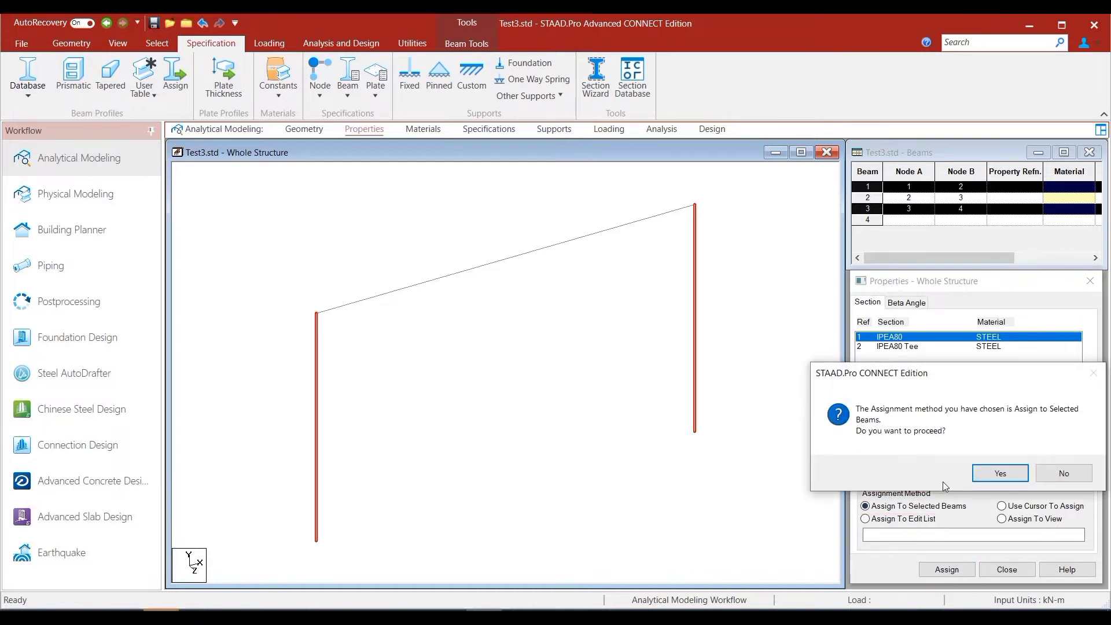
{"action": "left_click", "coordinate": [984, 476]}
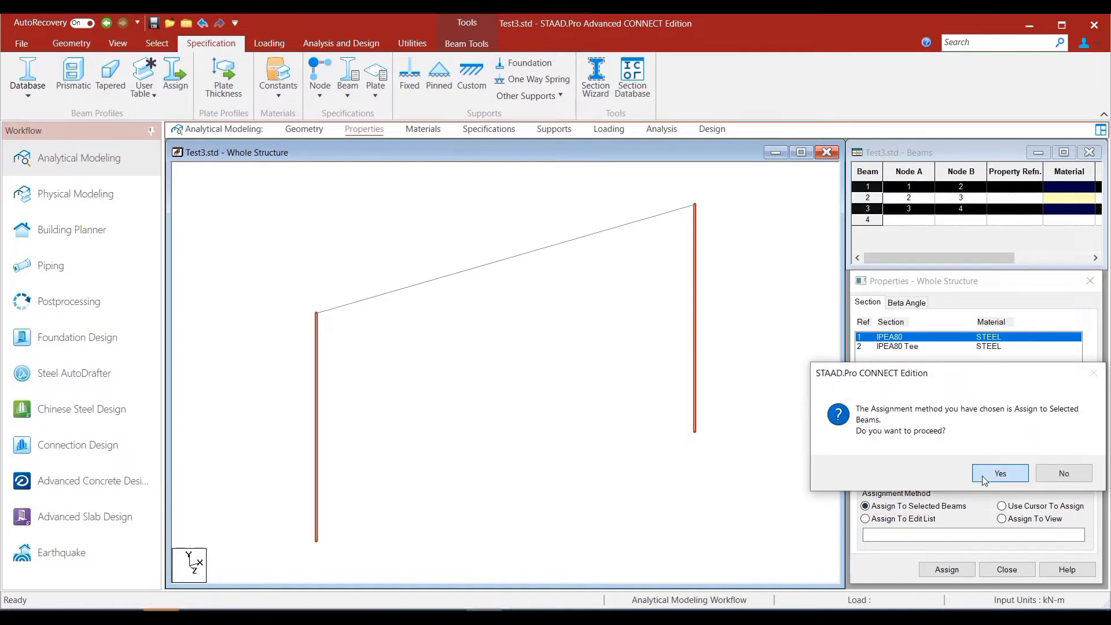
{"action": "left_click", "coordinate": [723, 505]}
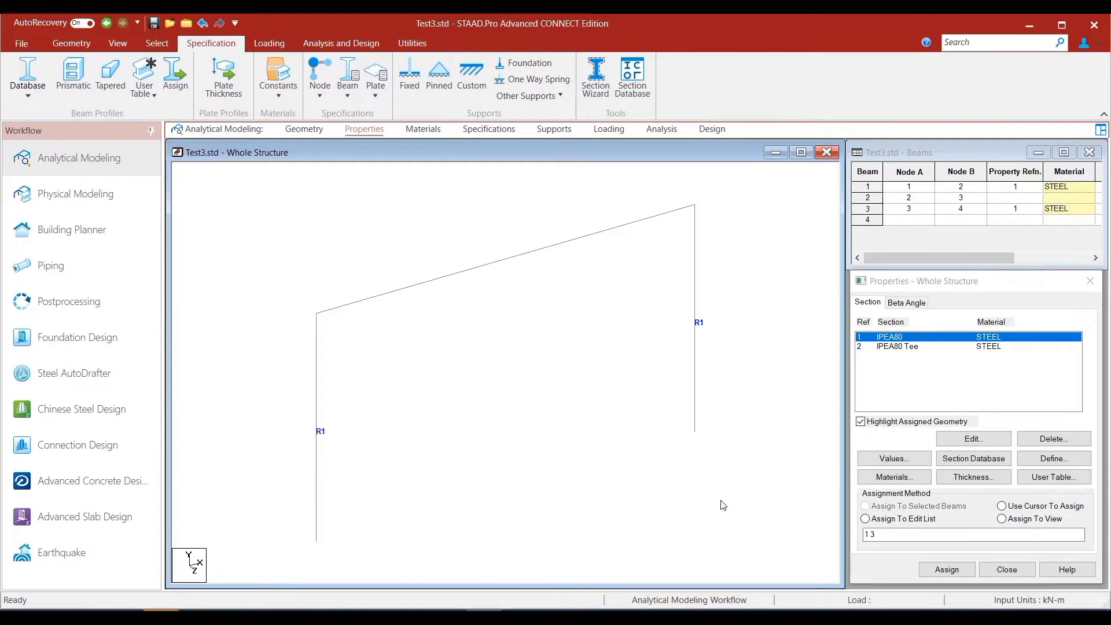
- Assign the IPEA80 Tee section to beam 2, the member joining the column tops, using the cursor assignment method
{"action": "left_click", "coordinate": [896, 348]}
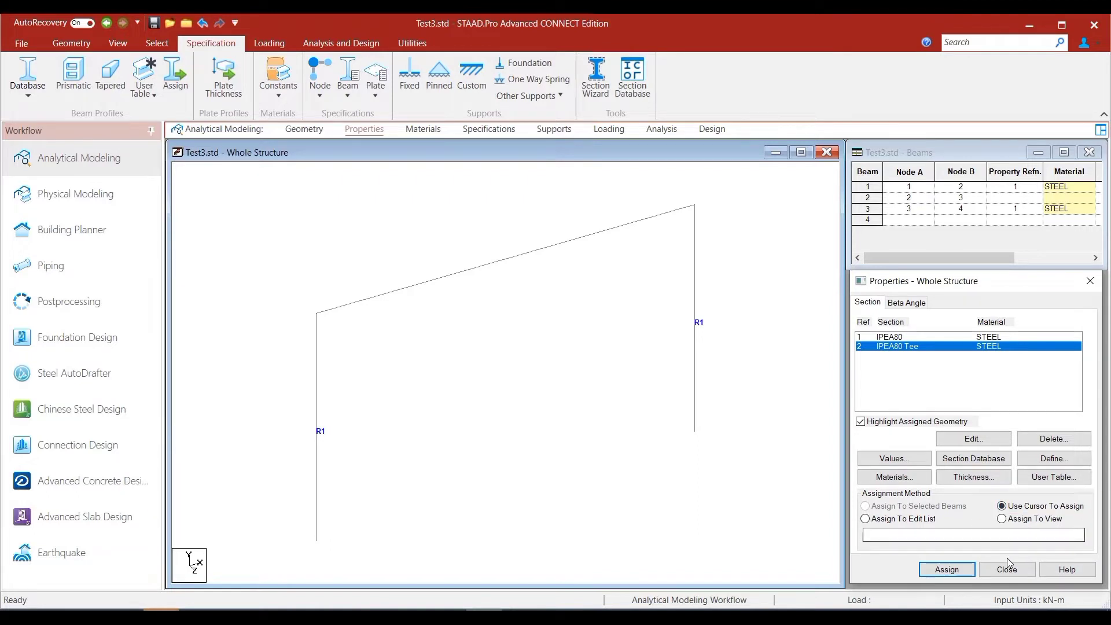
{"action": "left_click", "coordinate": [951, 573]}
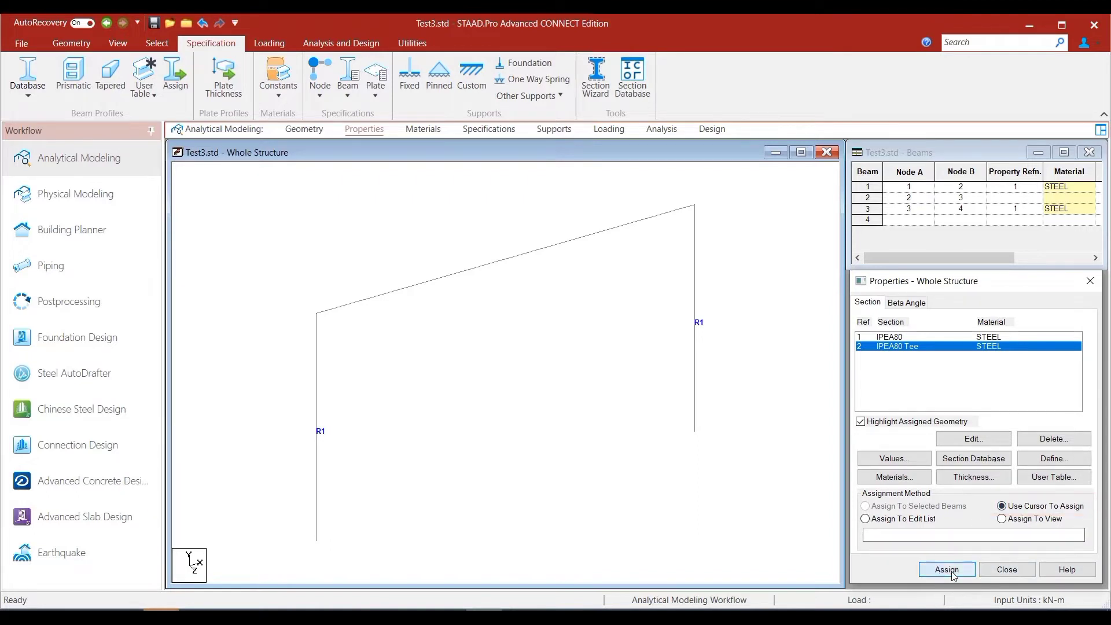
{"action": "left_click", "coordinate": [518, 260]}
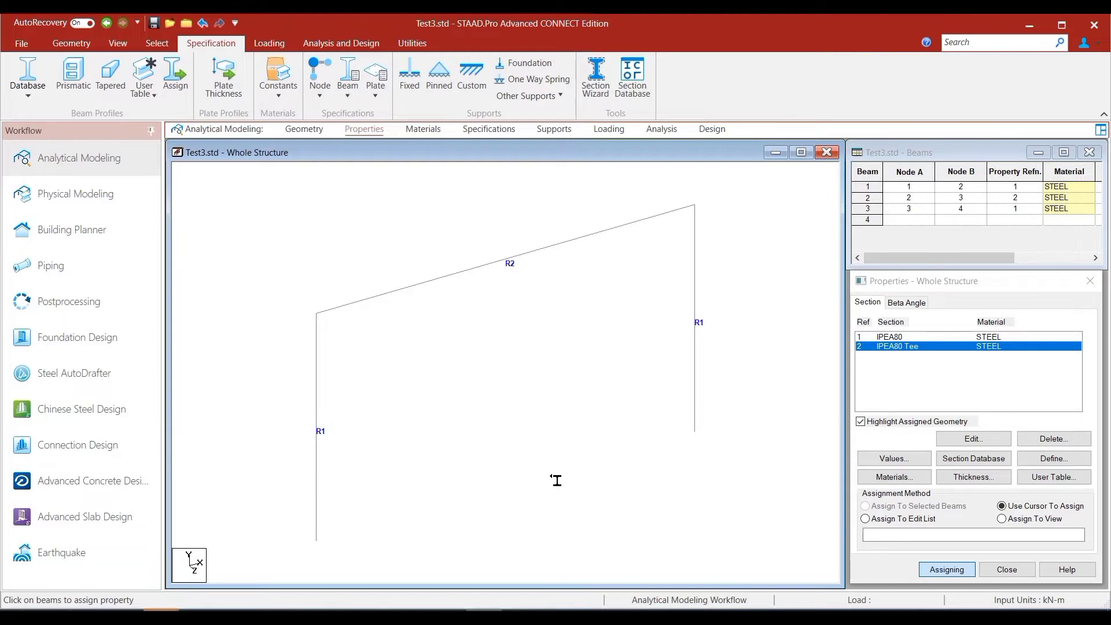
- Save the modified structure and review the member property commands in its input file, closing the editor when done
{"action": "right_click", "coordinate": [562, 373]}
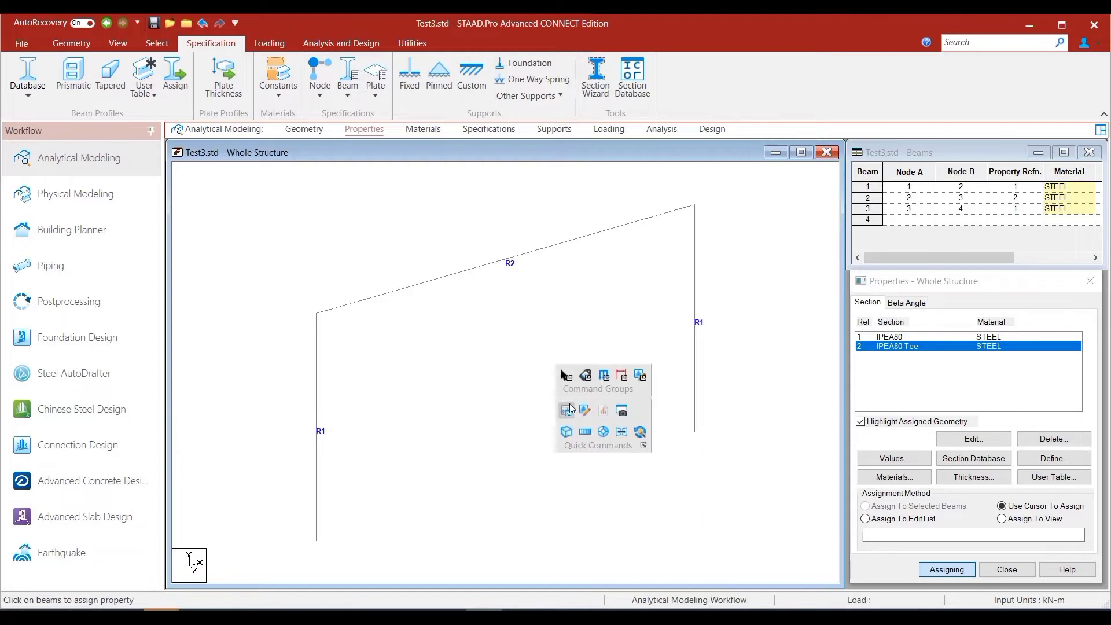
{"action": "left_click", "coordinate": [582, 411]}
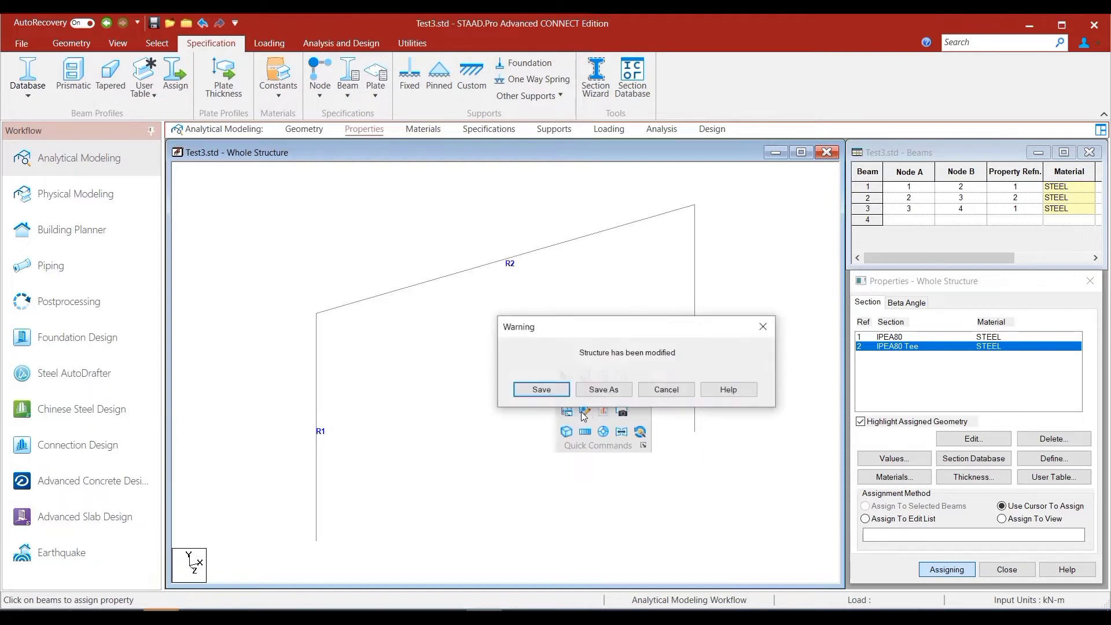
{"action": "left_click", "coordinate": [536, 389]}
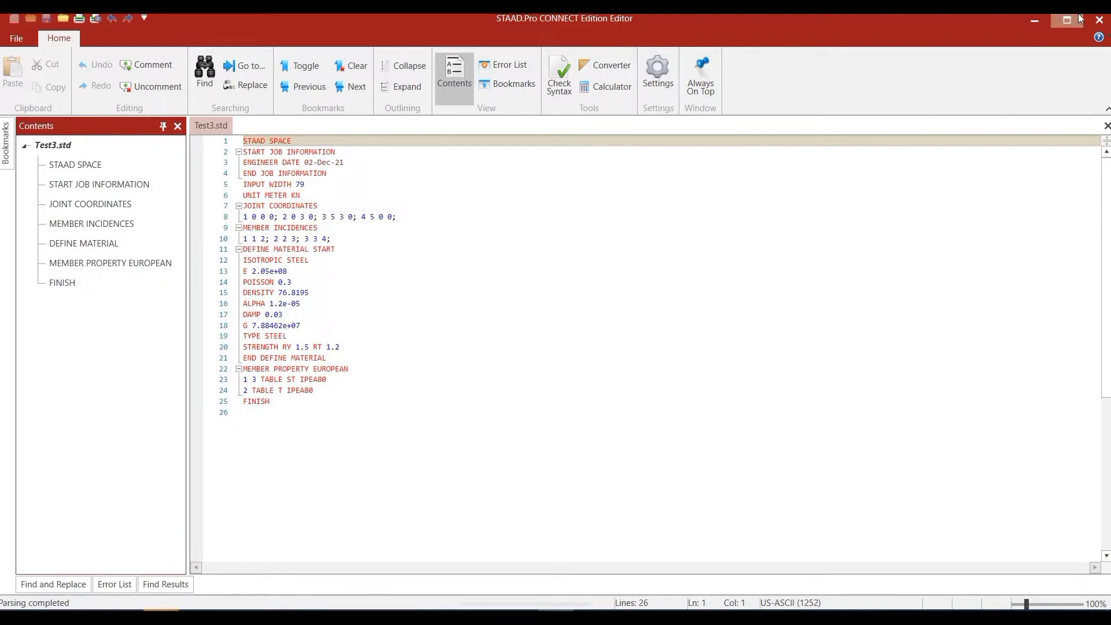
{"action": "left_click", "coordinate": [1100, 19]}
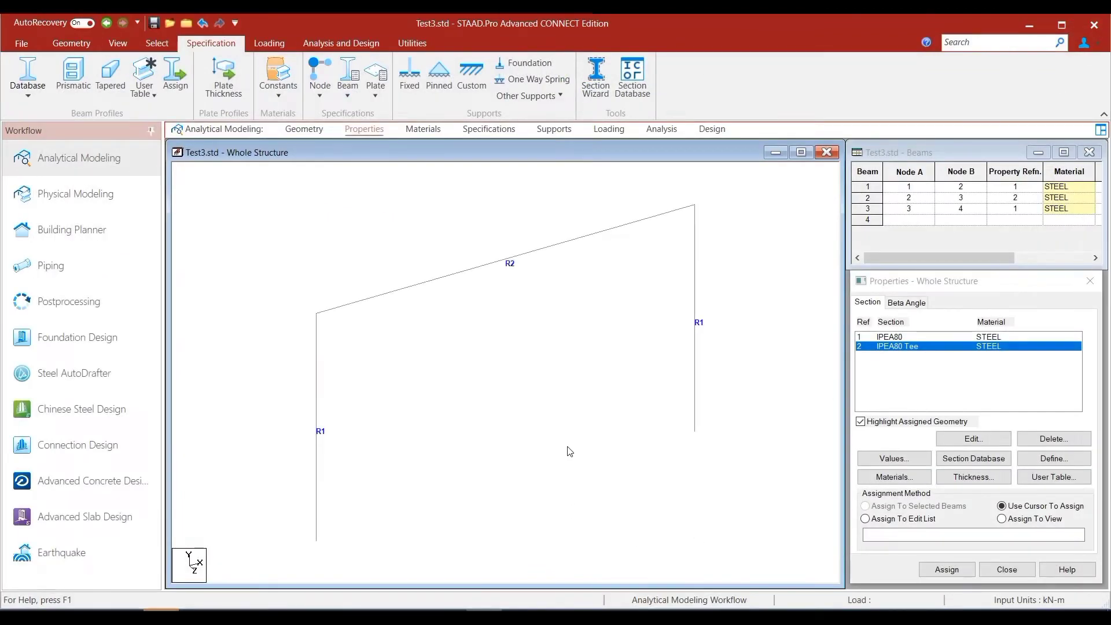
- Show only beam 2, the member between the column tops, in a newly created view window
{"action": "left_click", "coordinate": [554, 248]}
{"action": "right_click", "coordinate": [574, 317]}
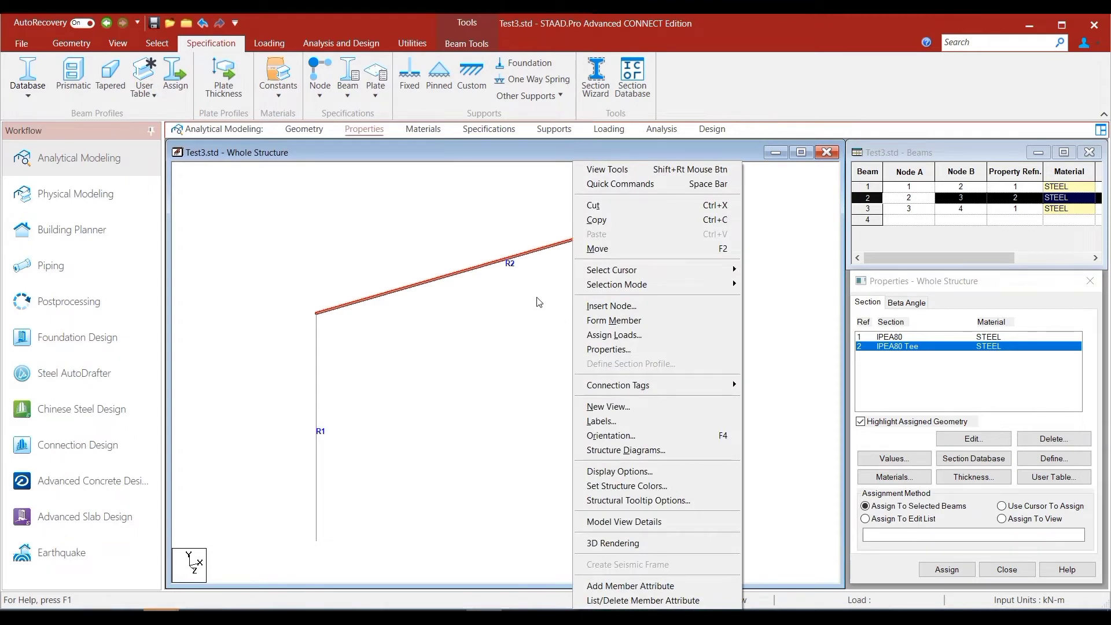
{"action": "left_click", "coordinate": [488, 145]}
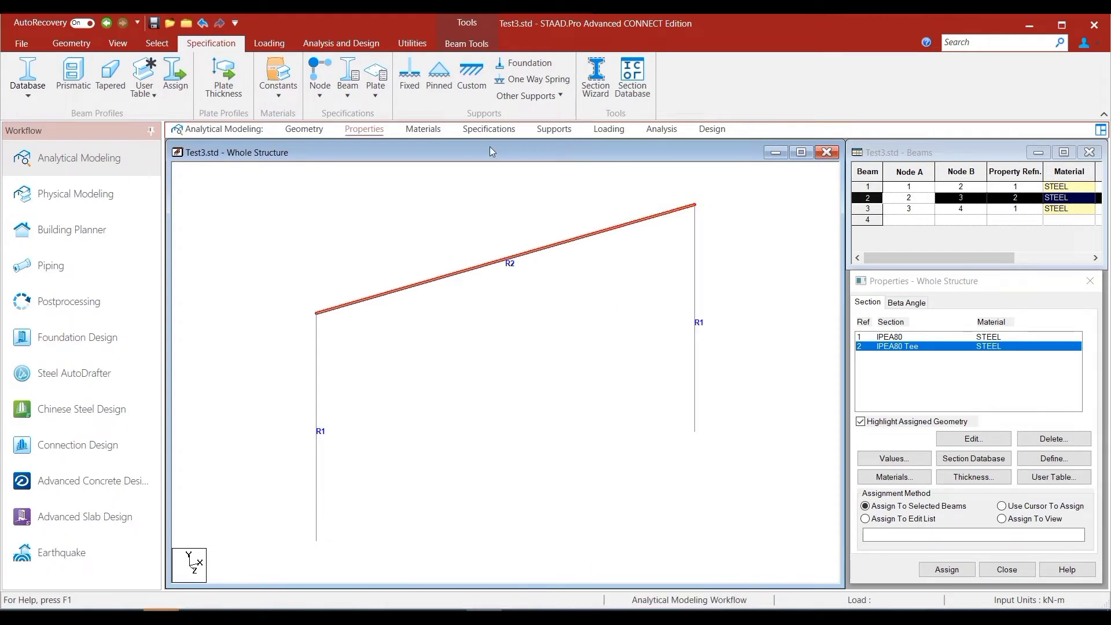
{"action": "right_click", "coordinate": [539, 280]}
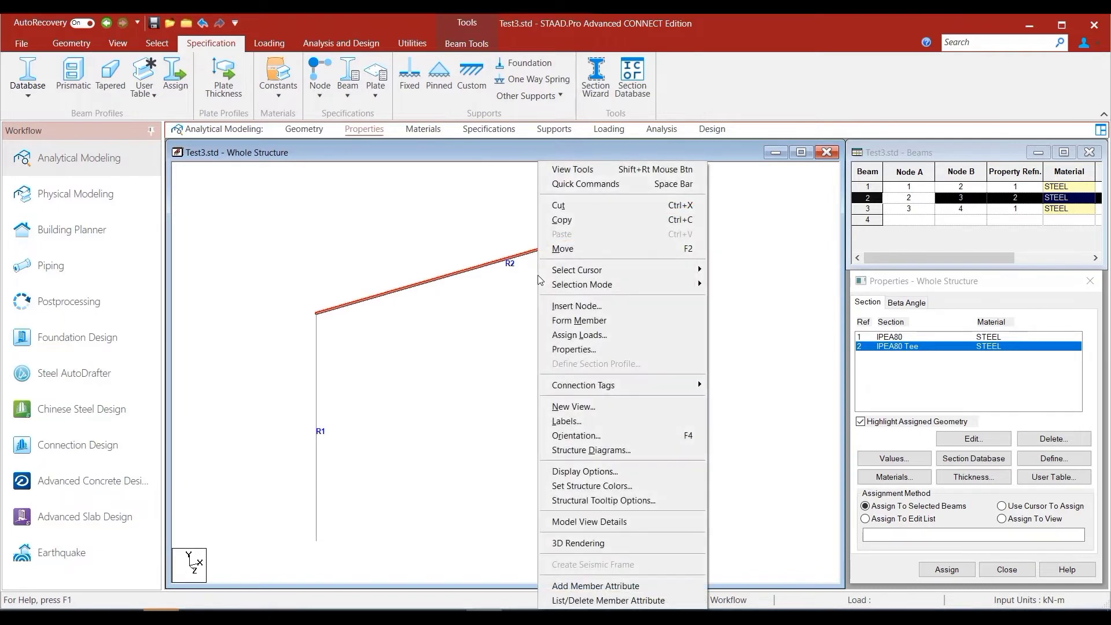
{"action": "left_click", "coordinate": [587, 413]}
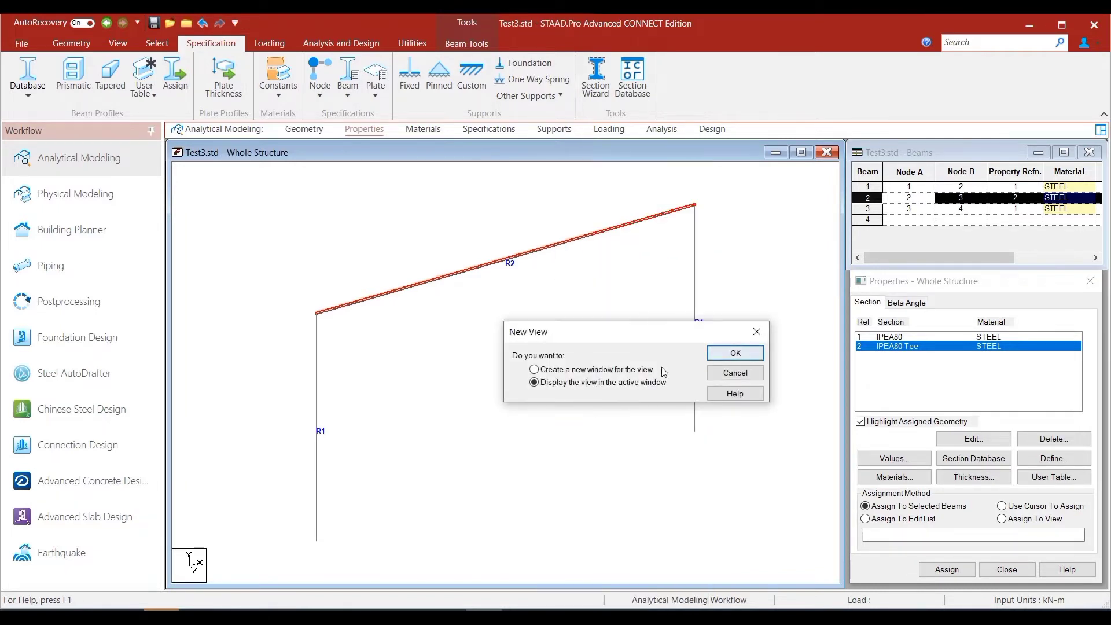
{"action": "left_click", "coordinate": [637, 371]}
{"action": "left_click", "coordinate": [722, 353]}
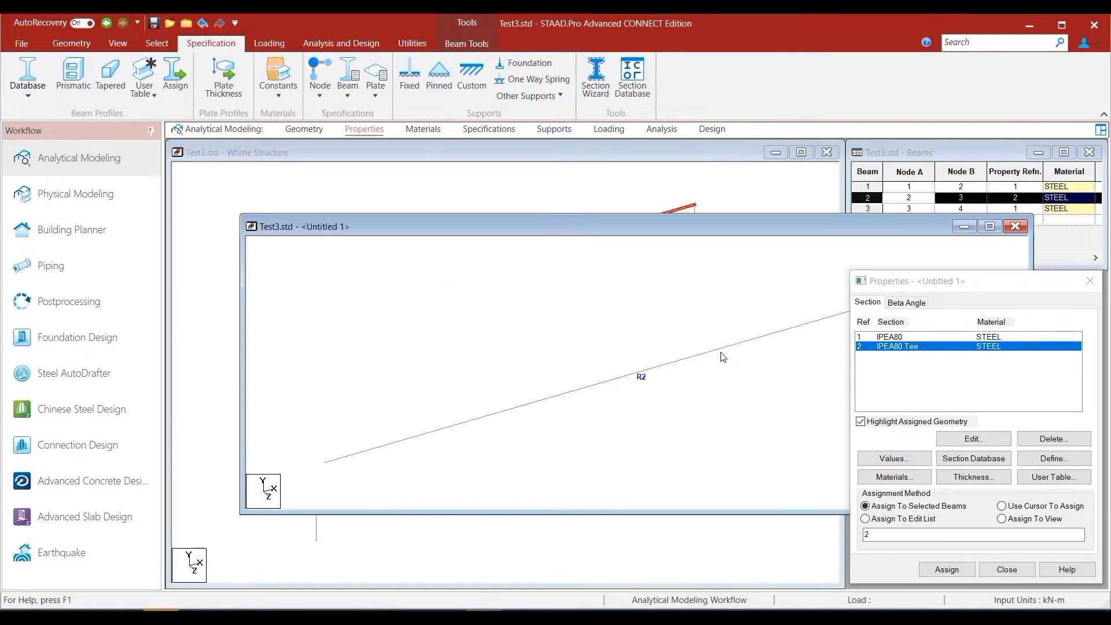
- Render the isolated beam in 3D and examine its cross-section shape from the side and from its end
{"action": "left_click", "coordinate": [629, 376]}
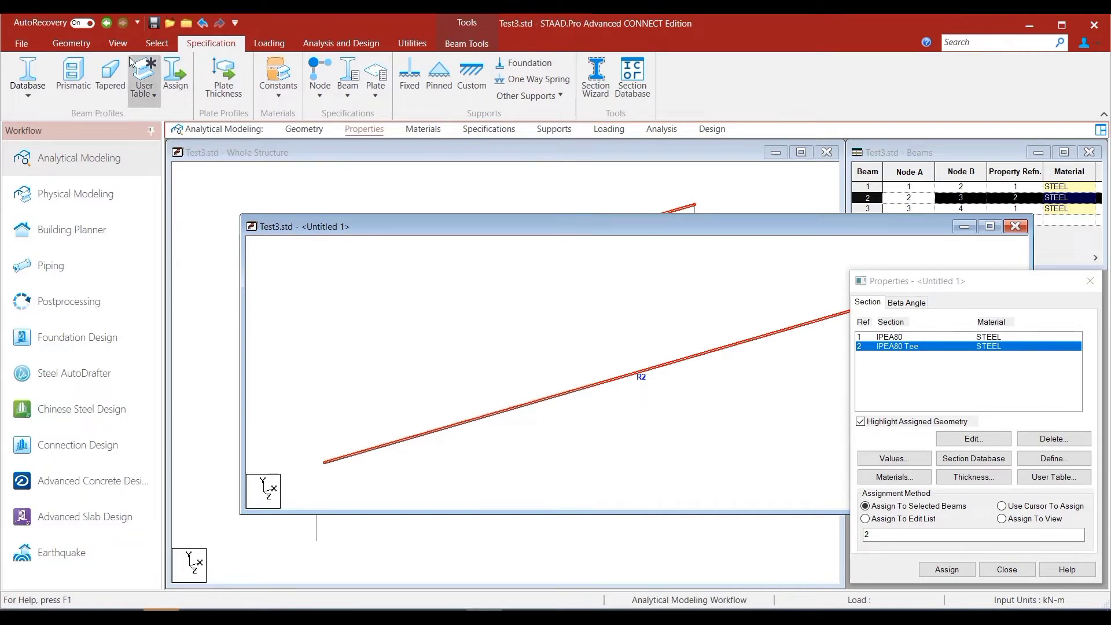
{"action": "left_click", "coordinate": [118, 43]}
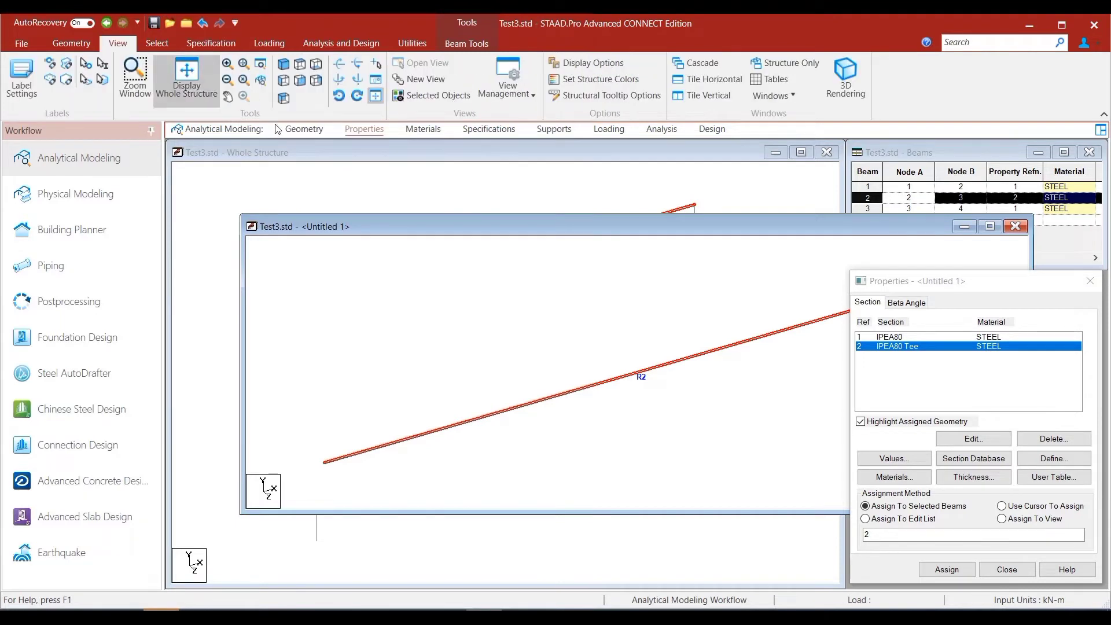
{"action": "left_click", "coordinate": [846, 78]}
{"action": "scroll", "coordinate": [591, 458], "scroll_direction": "up", "scroll_amount": 7}
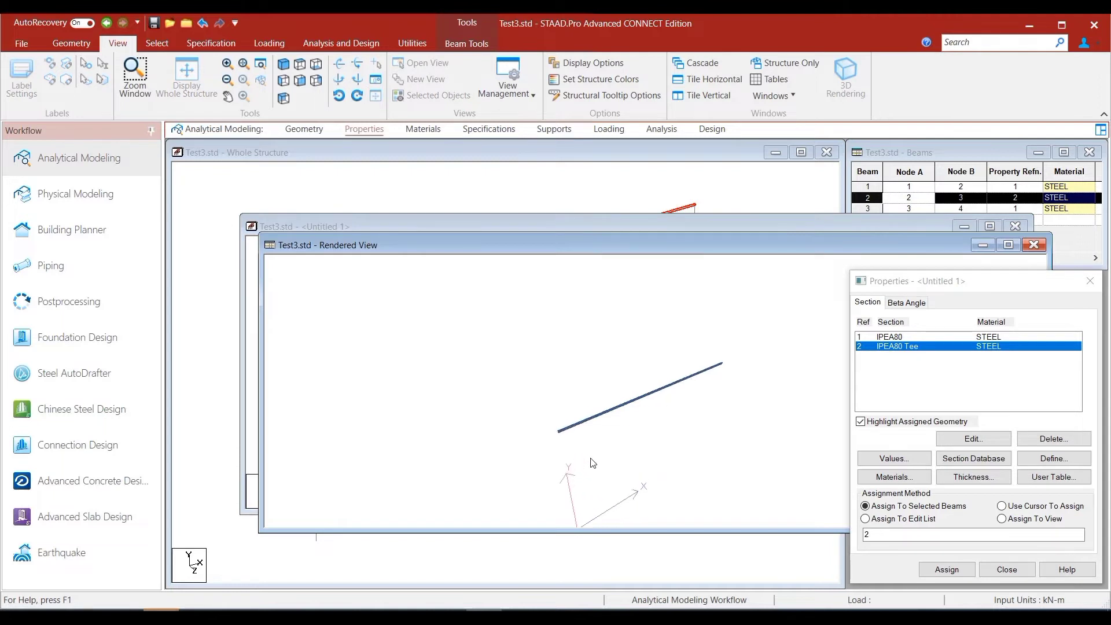
{"action": "scroll", "coordinate": [591, 460], "scroll_direction": "up", "scroll_amount": 5}
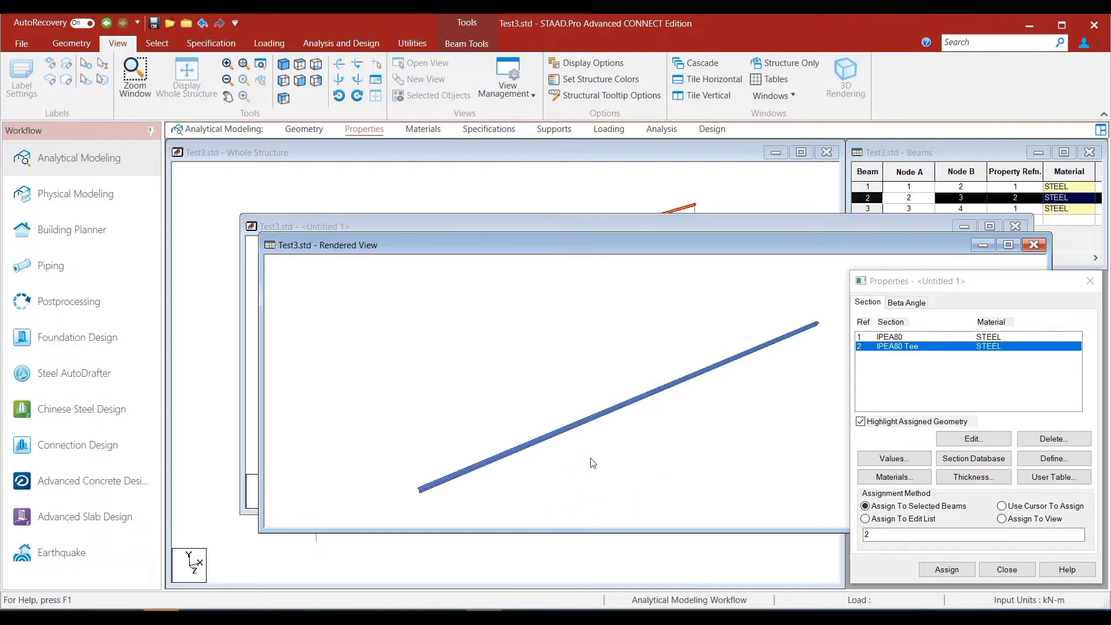
{"action": "left_click_drag", "start_coordinate": [474, 472], "coordinate": [637, 438]}
{"action": "scroll", "coordinate": [531, 448], "scroll_direction": "up", "scroll_amount": 6}
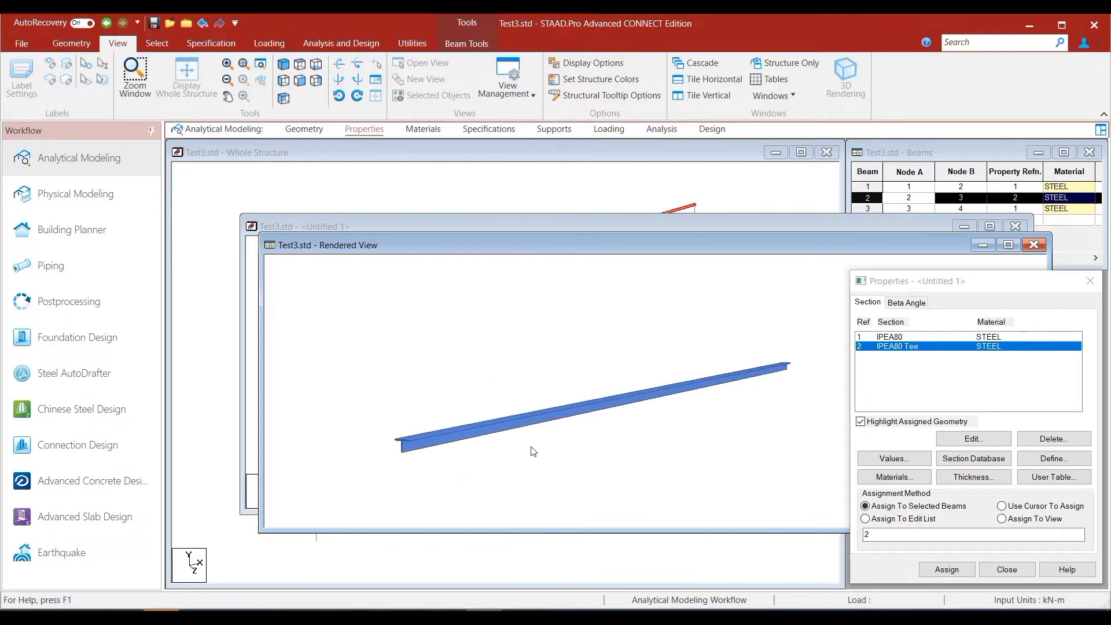
{"action": "scroll", "coordinate": [332, 466], "scroll_direction": "down", "scroll_amount": 2}
{"action": "scroll", "coordinate": [331, 465], "scroll_direction": "down", "scroll_amount": 1}
{"action": "left_click_drag", "start_coordinate": [344, 464], "coordinate": [438, 460]}
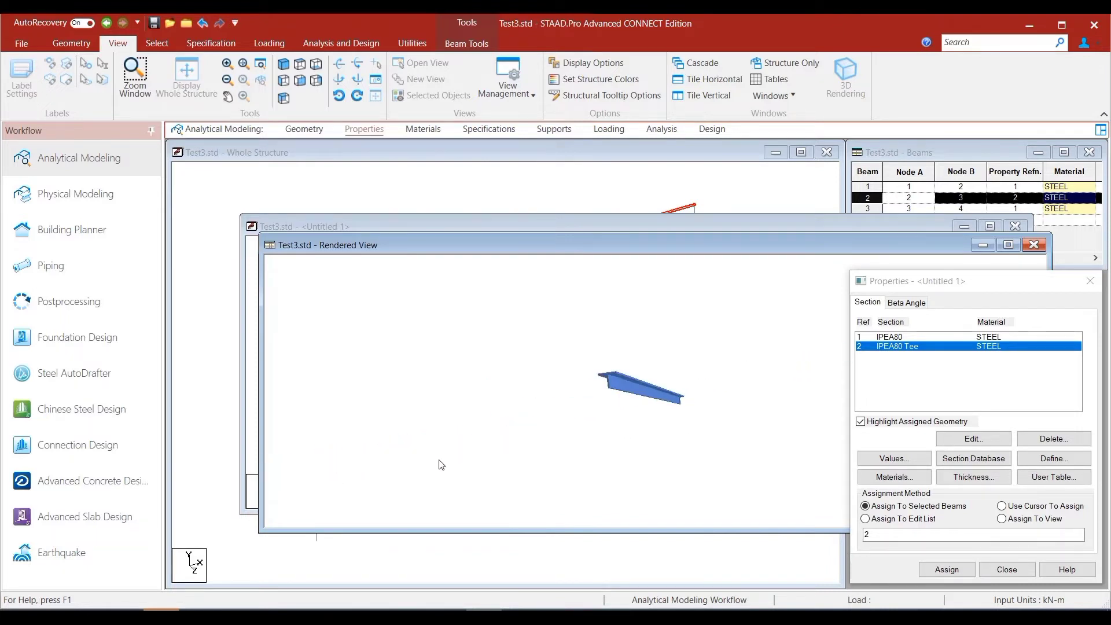
{"action": "scroll", "coordinate": [546, 436], "scroll_direction": "up", "scroll_amount": 3}
{"action": "scroll", "coordinate": [548, 440], "scroll_direction": "up", "scroll_amount": 4}
{"action": "scroll", "coordinate": [547, 438], "scroll_direction": "down", "scroll_amount": 4}
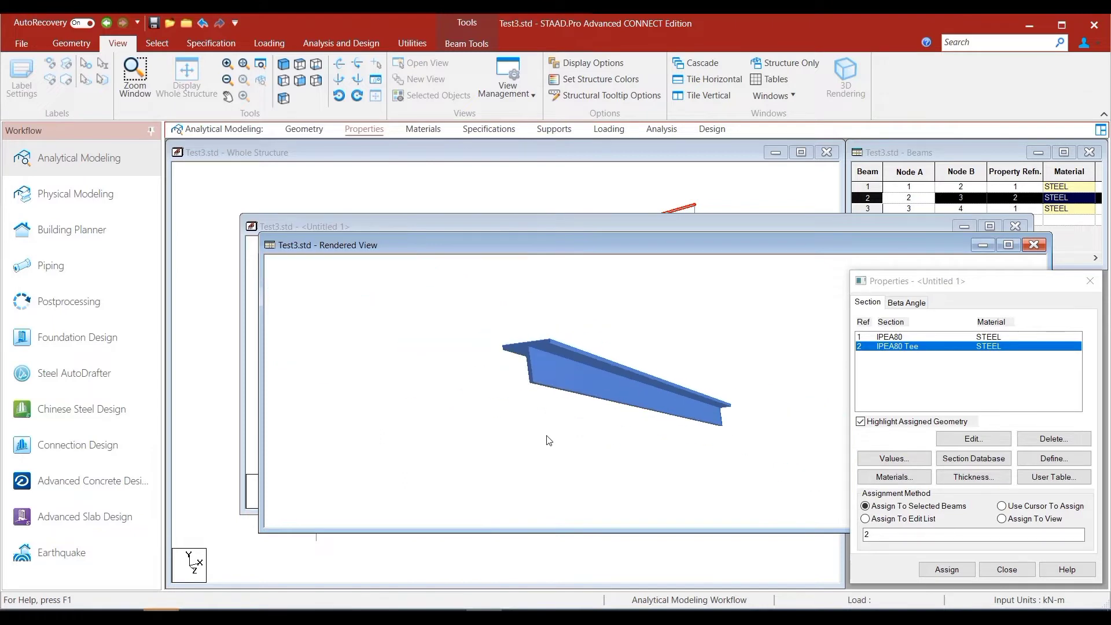
{"action": "scroll", "coordinate": [546, 438], "scroll_direction": "up", "scroll_amount": 3}
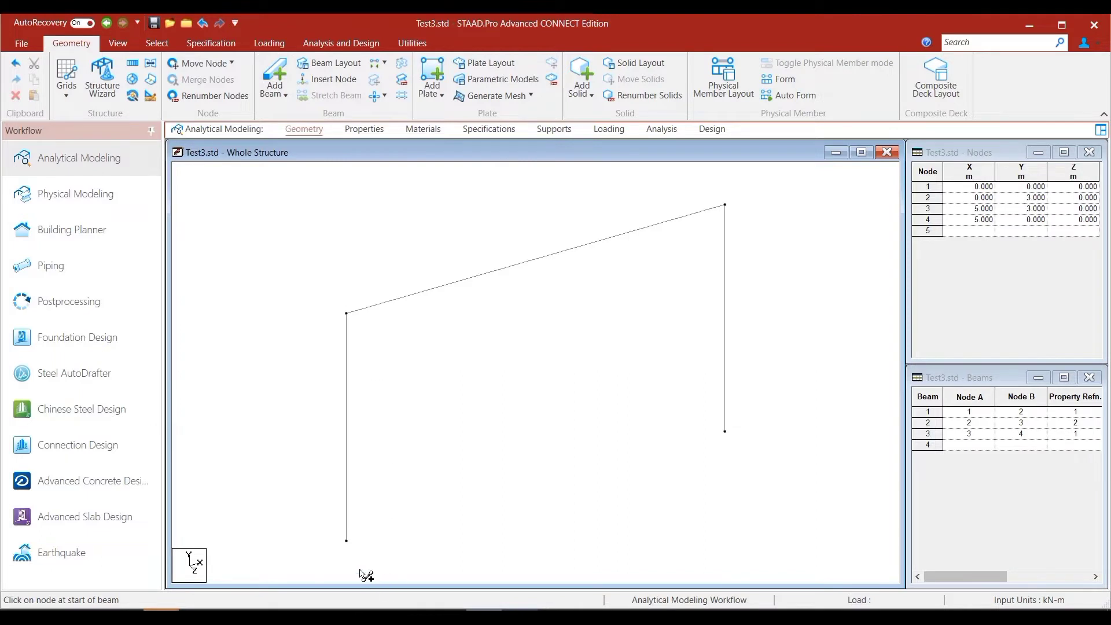
- Add a diagonal beam from node 1 at the base of the first column to node 3 atop the opposite column
{"action": "left_click_drag", "start_coordinate": [346, 539], "coordinate": [727, 206]}
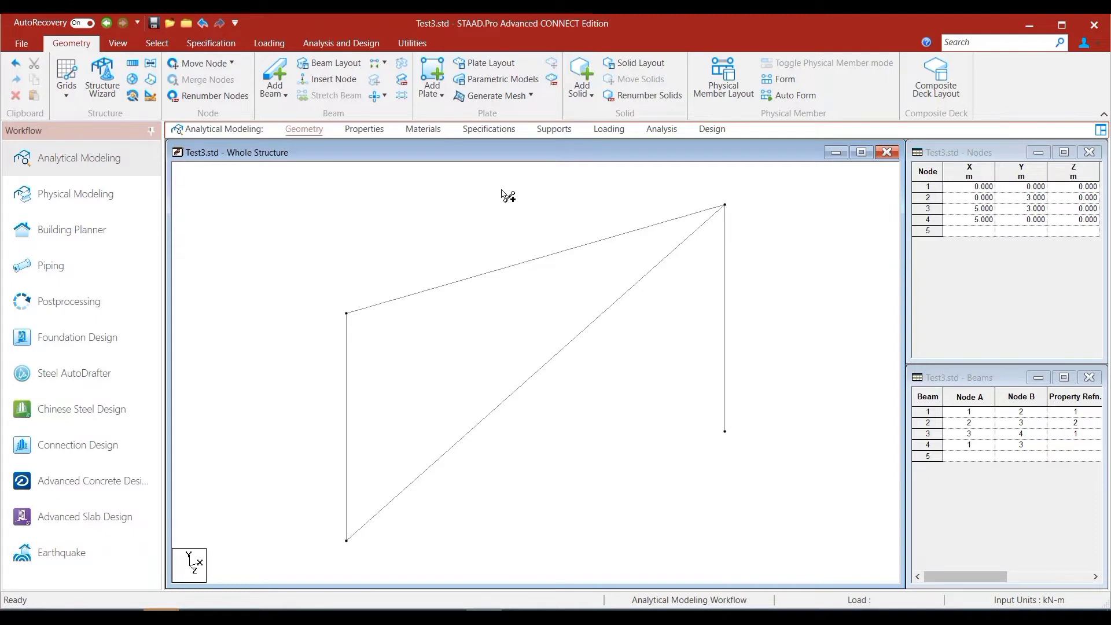
- Choose the L40X20X3 angle from the European steel tables in the section database
{"action": "left_click", "coordinate": [373, 131]}
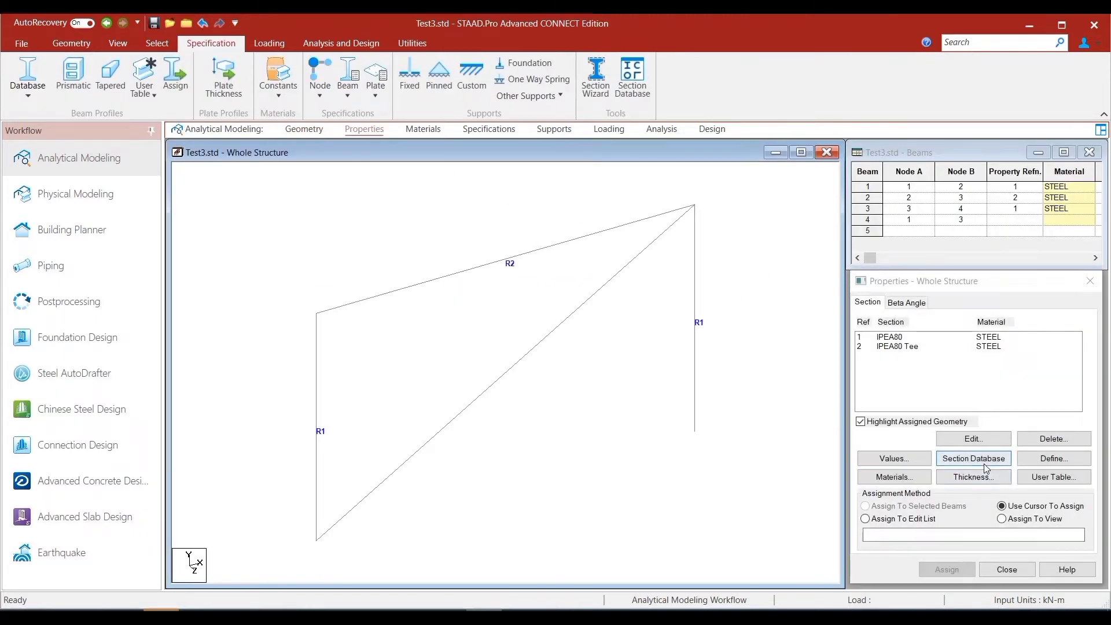
{"action": "left_click", "coordinate": [963, 289]}
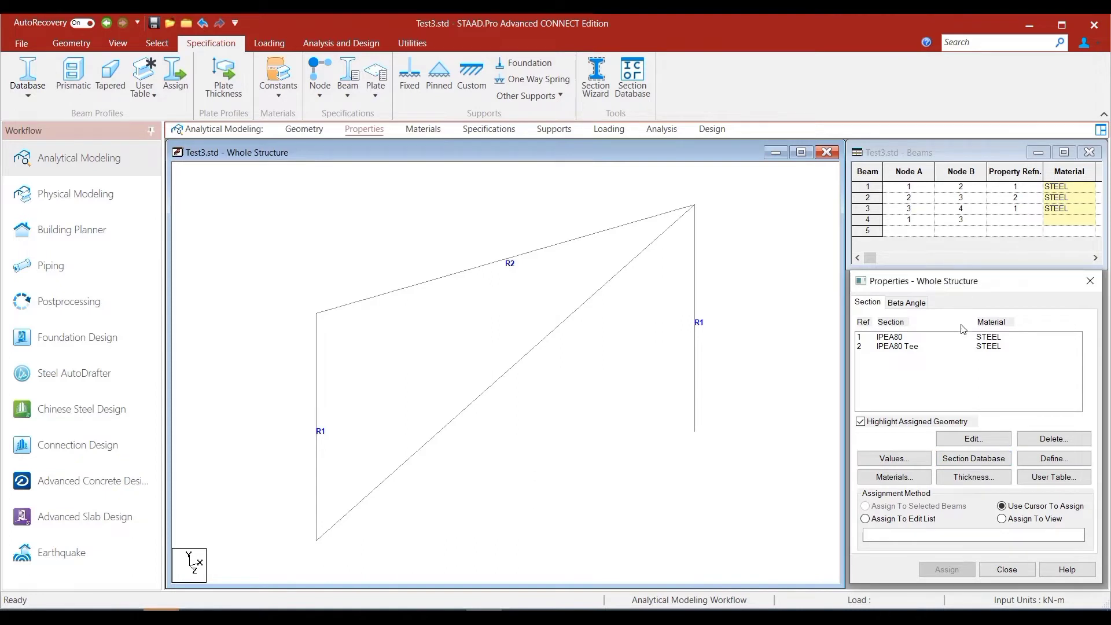
{"action": "left_click", "coordinate": [974, 459]}
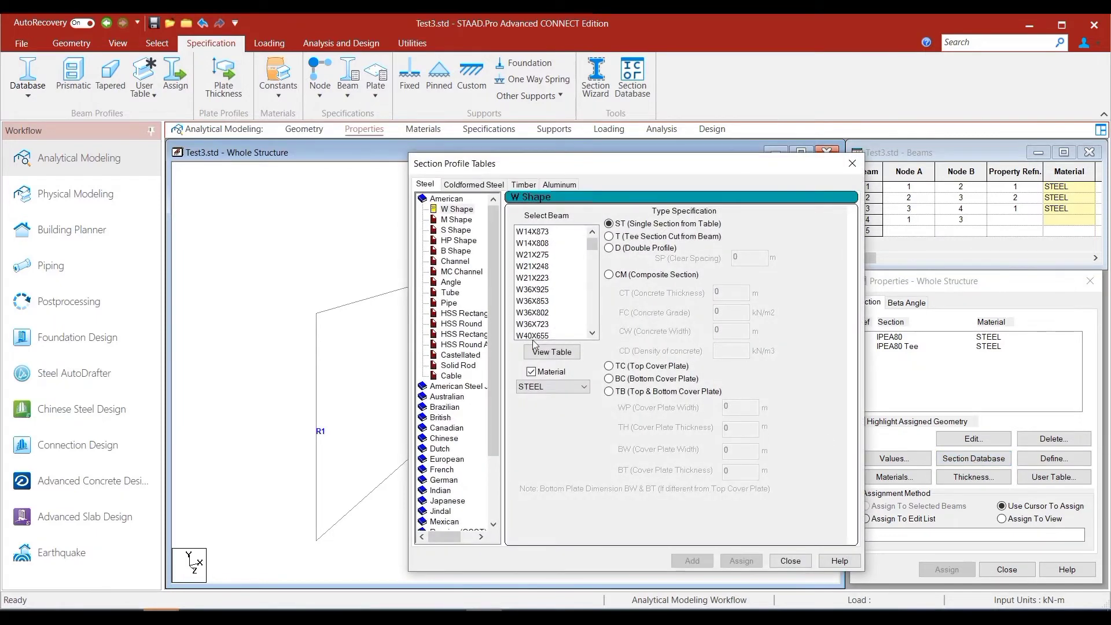
{"action": "scroll", "coordinate": [472, 421], "scroll_direction": "down", "scroll_amount": 1}
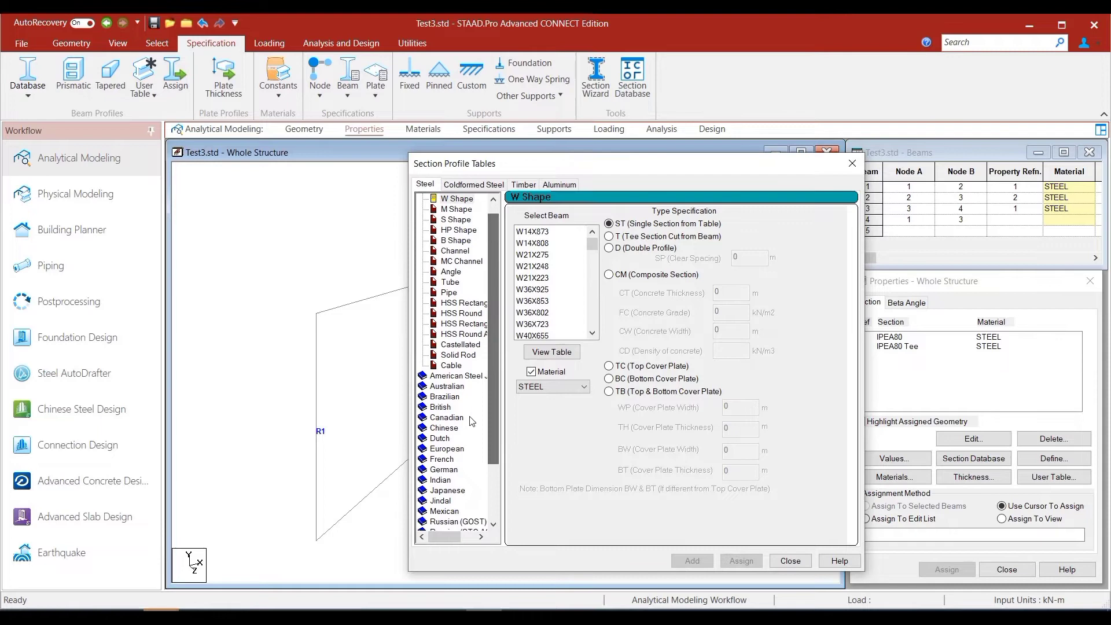
{"action": "double_click", "coordinate": [463, 449]}
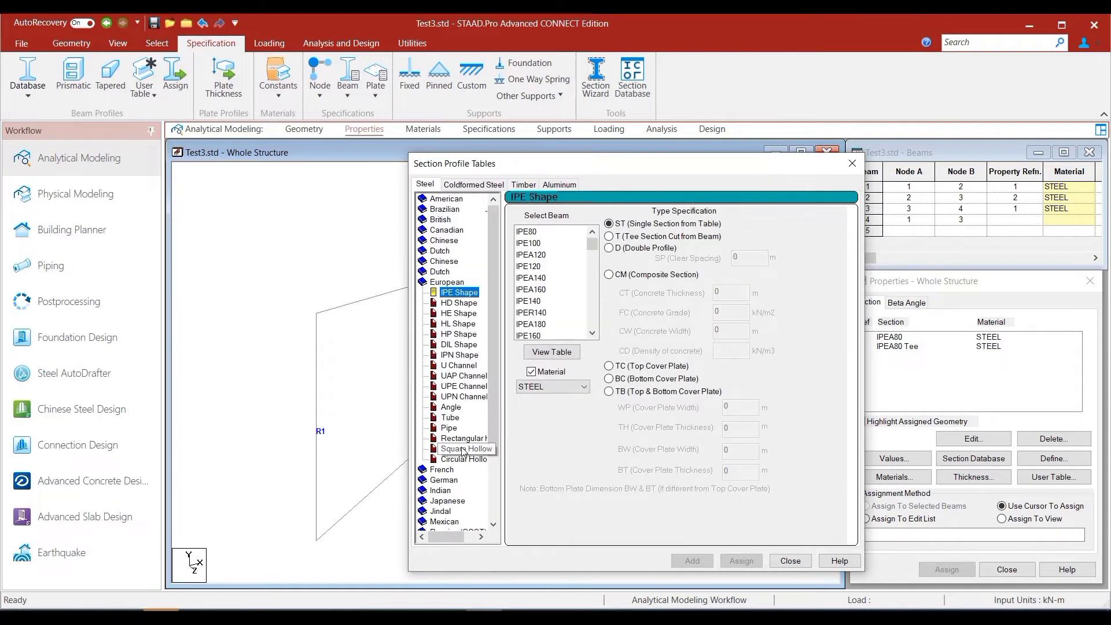
{"action": "left_click", "coordinate": [460, 411]}
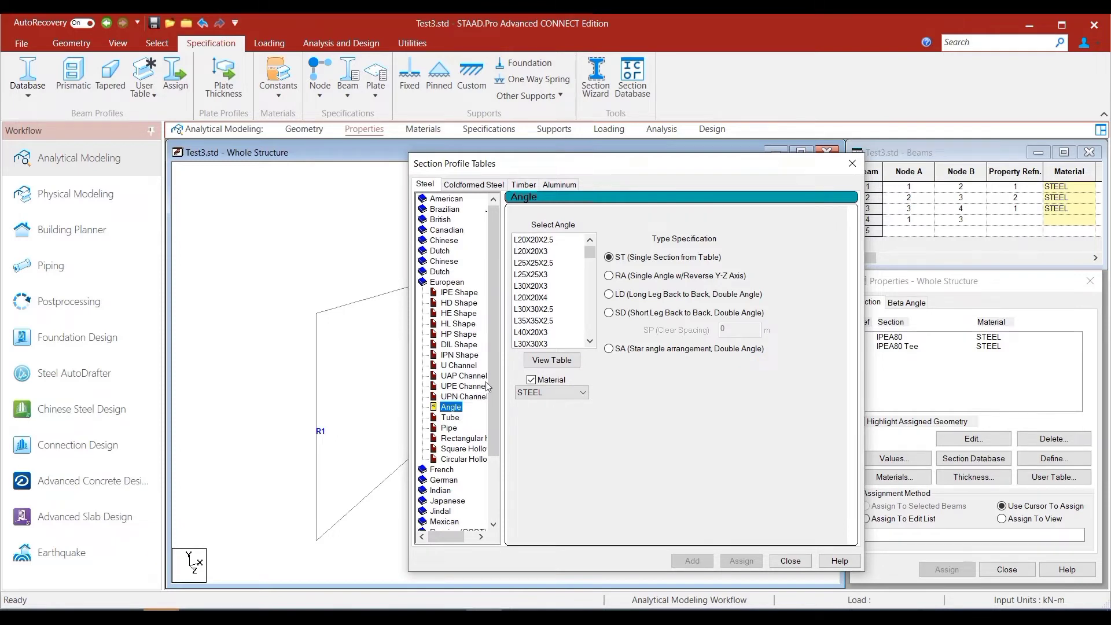
{"action": "left_click", "coordinate": [535, 335]}
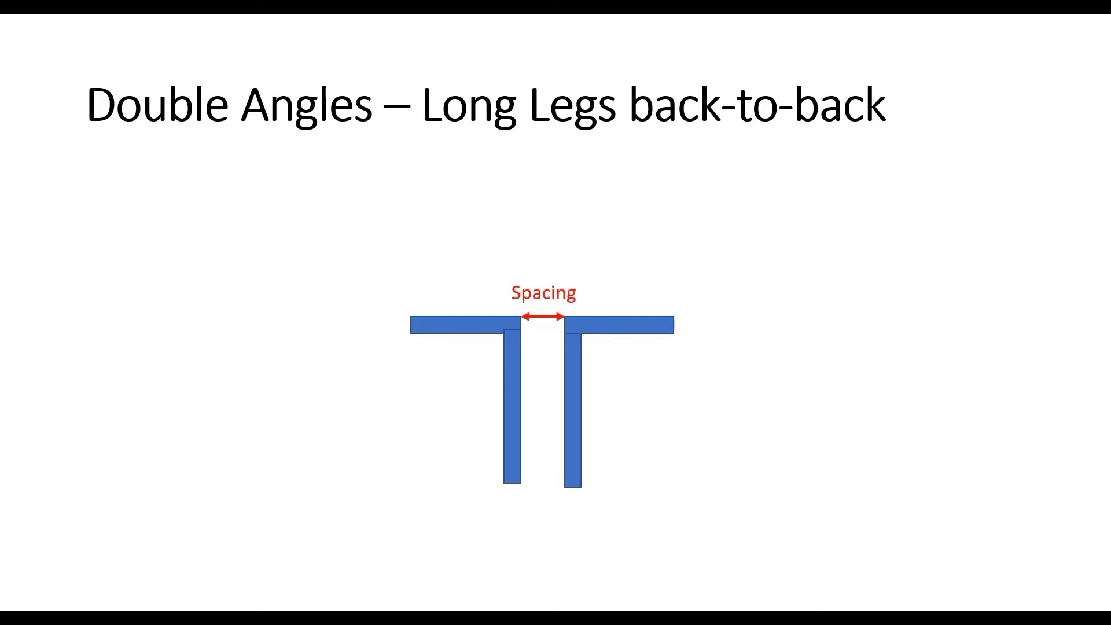
{"action": "key", "text": "Right"}
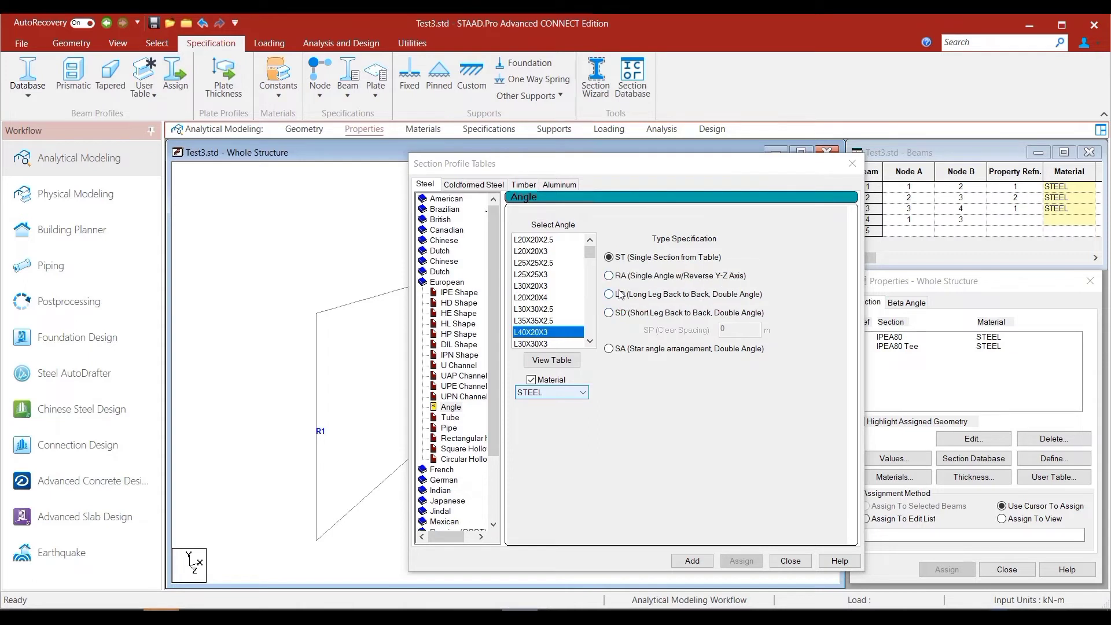
- Add the L40X20X3 as a long-leg back-to-back double angle (LD) in steel with 0.025 m clear spacing
{"action": "left_click", "coordinate": [609, 295]}
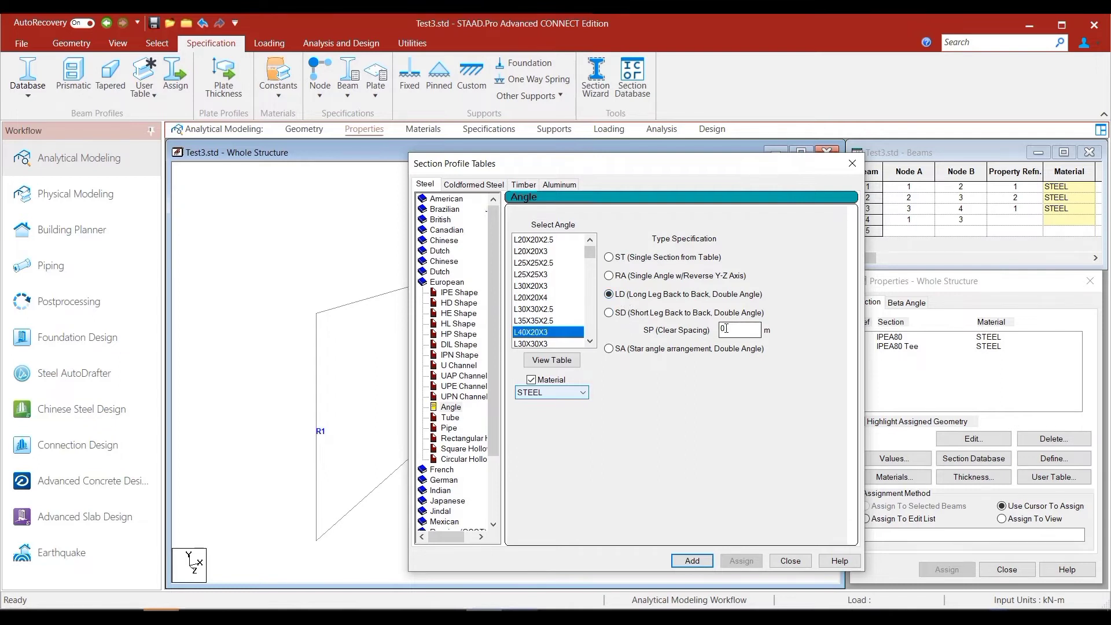
{"action": "left_click_drag", "start_coordinate": [734, 332], "coordinate": [716, 330]}
{"action": "type", "text": "0.025"}
{"action": "left_click", "coordinate": [692, 560]}
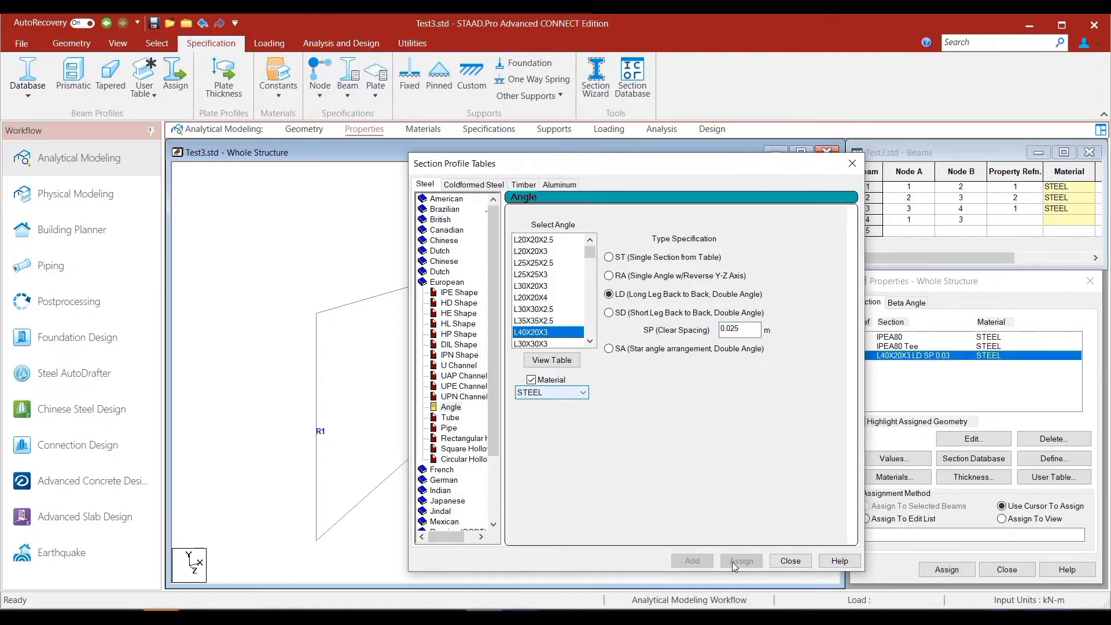
- Assign the L40X20X3 double-angle section to the diagonal beam 4 by picking it in the model
{"action": "left_click", "coordinate": [790, 561]}
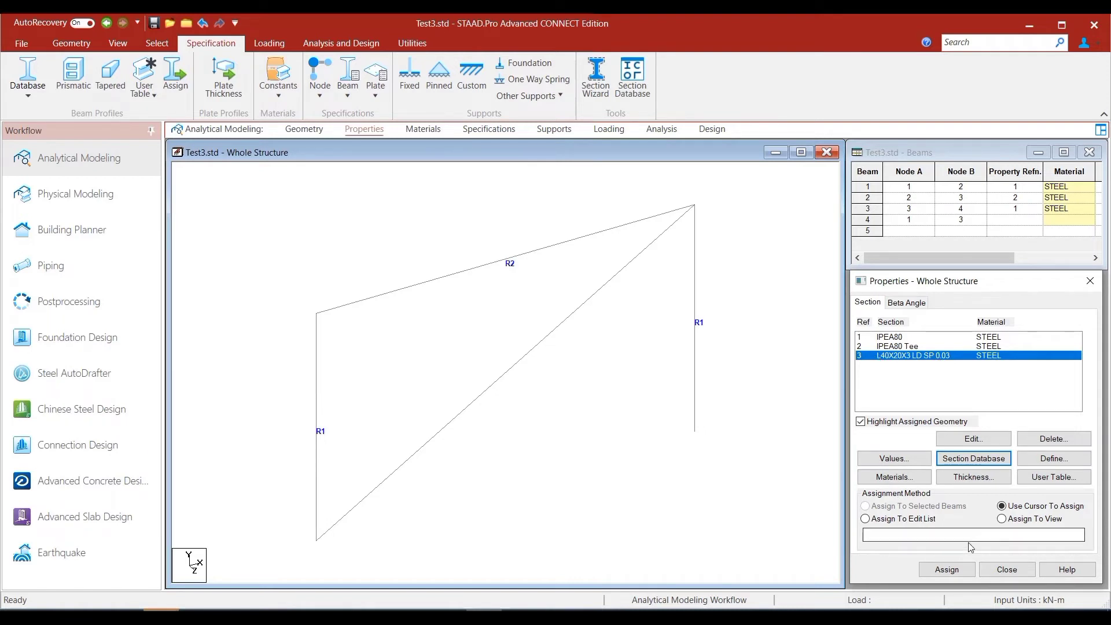
{"action": "left_click", "coordinate": [947, 570]}
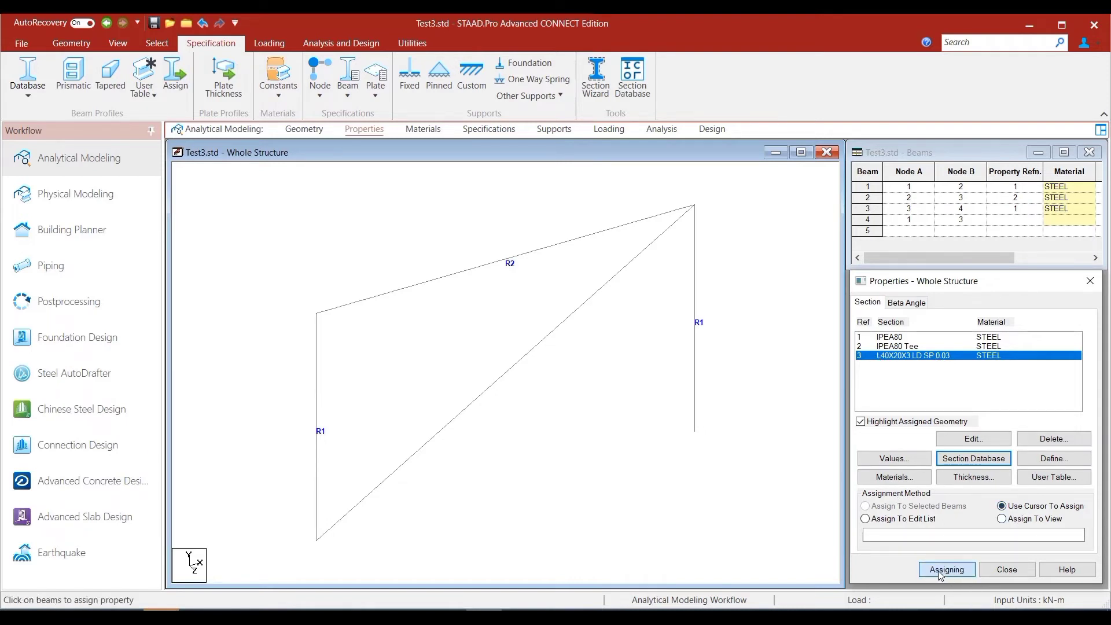
{"action": "left_click", "coordinate": [514, 374]}
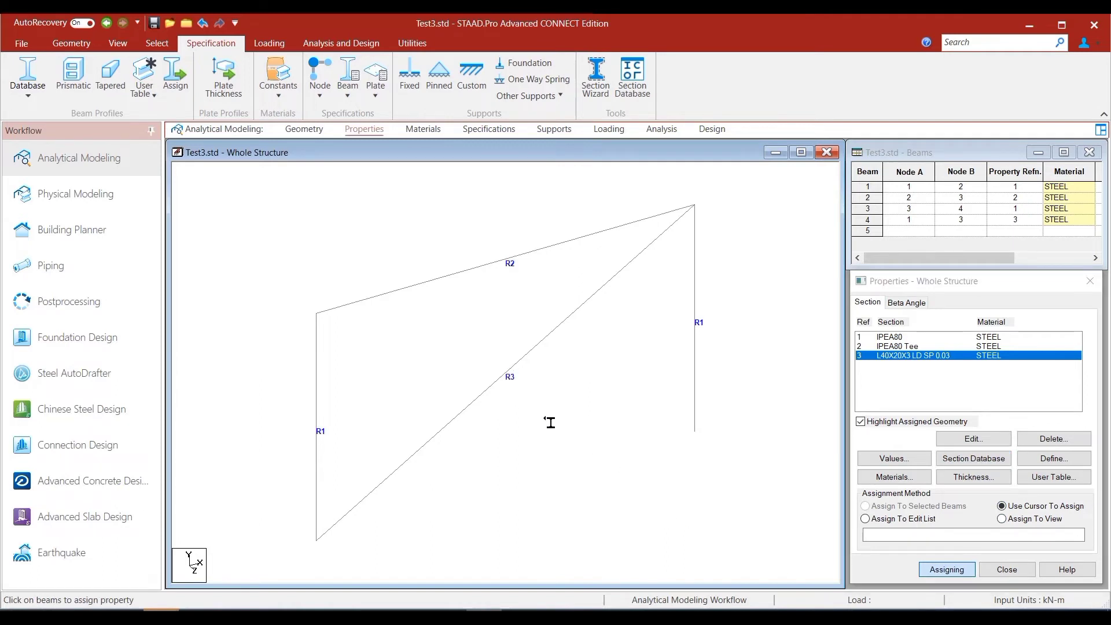
- Save the structure and review beam 4's double-angle property command in the input file, then close the editor
{"action": "right_click", "coordinate": [628, 514]}
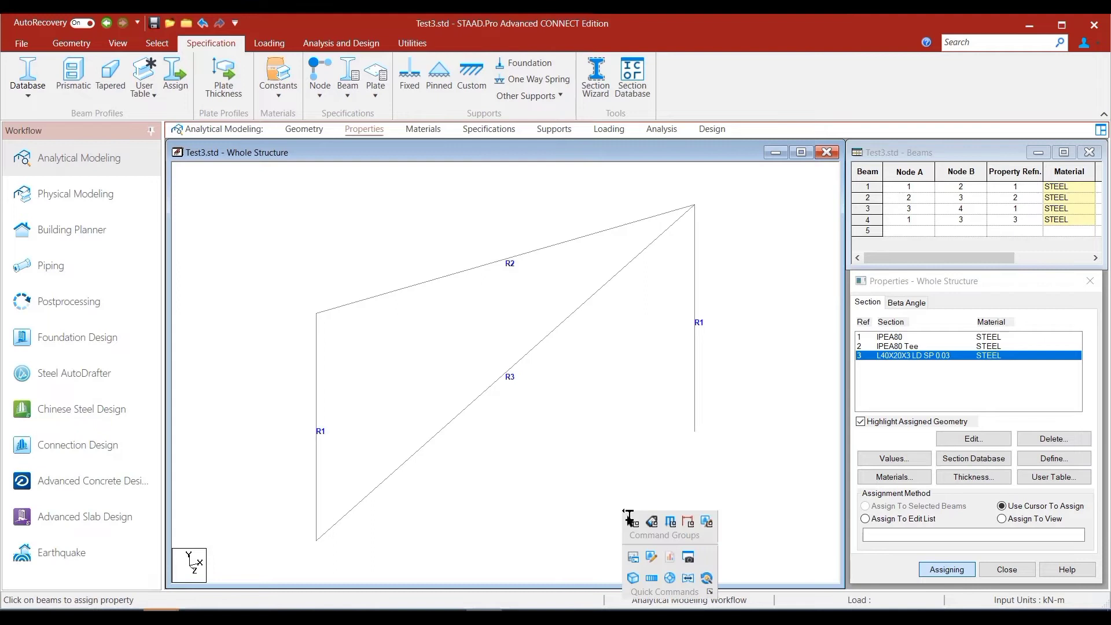
{"action": "left_click", "coordinate": [650, 557]}
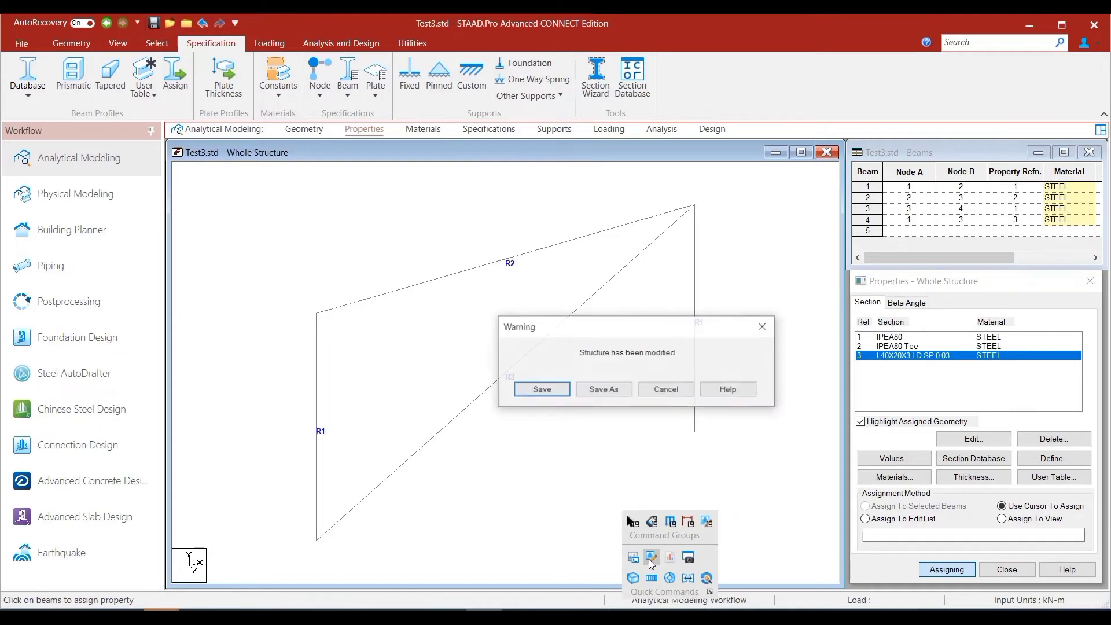
{"action": "left_click", "coordinate": [555, 393]}
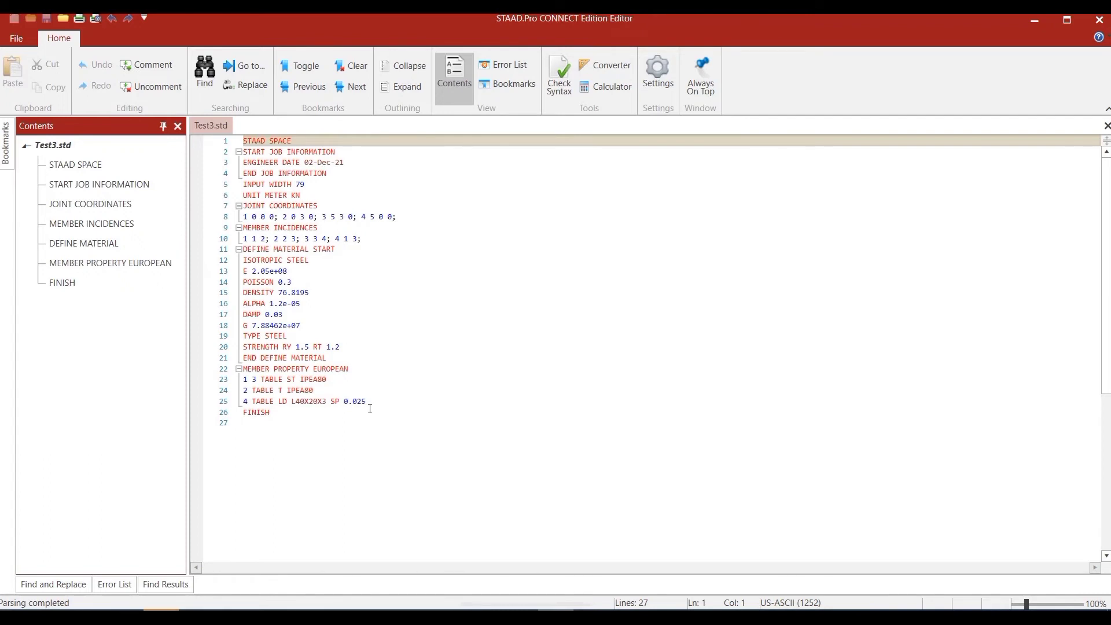
{"action": "left_click", "coordinate": [1099, 21]}
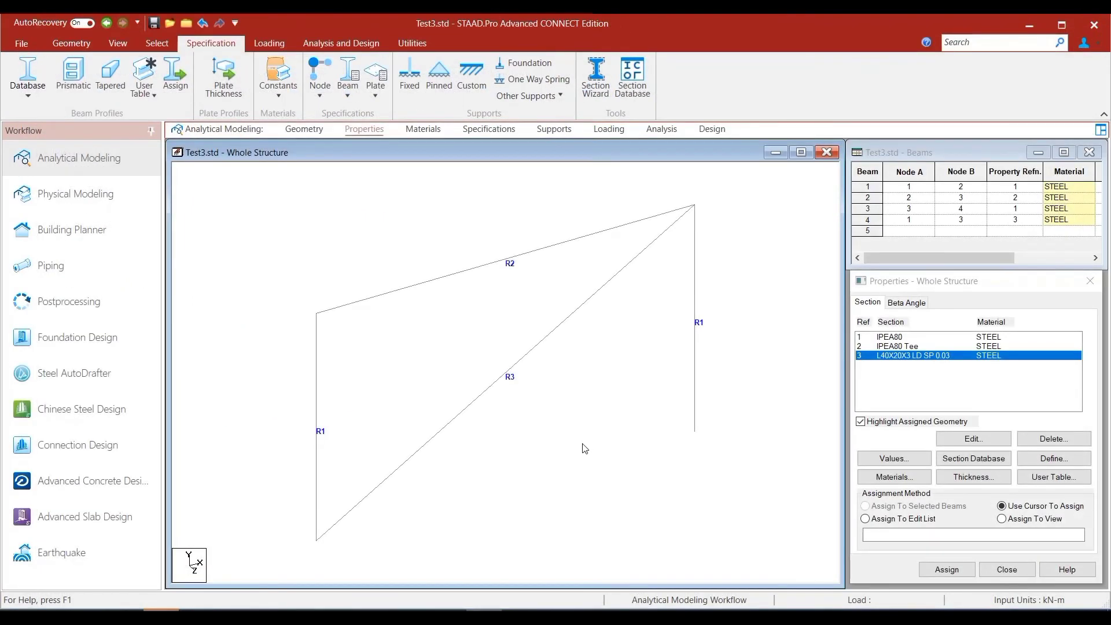
- Render only the diagonal beam in 3D, examine its double-angle cross-section from the end, and close the rendered view
{"action": "left_click", "coordinate": [537, 355]}
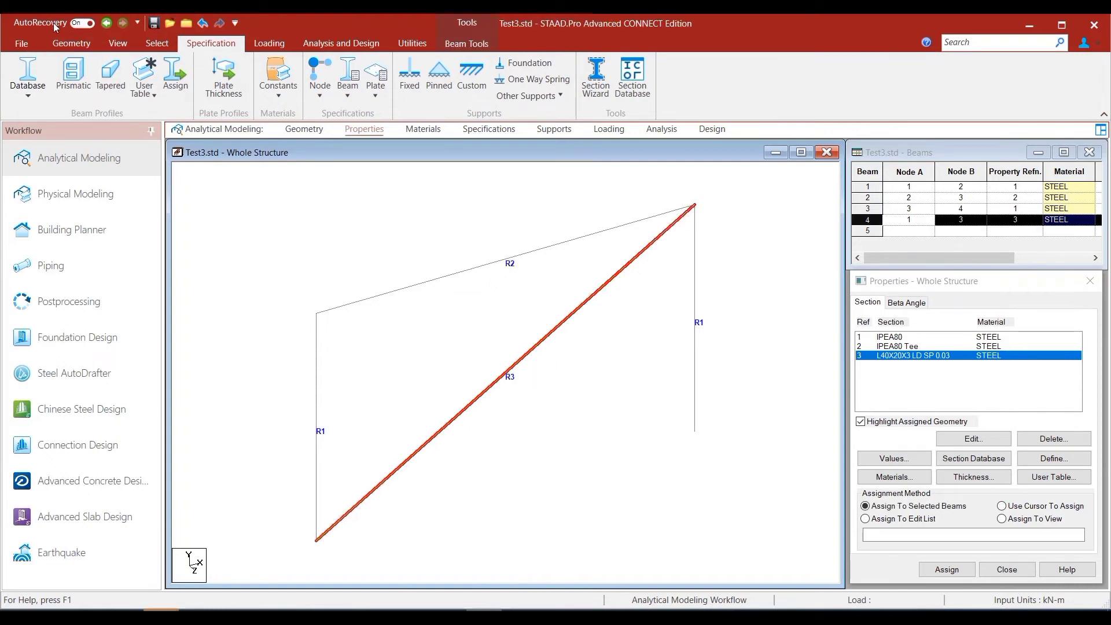
{"action": "left_click", "coordinate": [120, 45]}
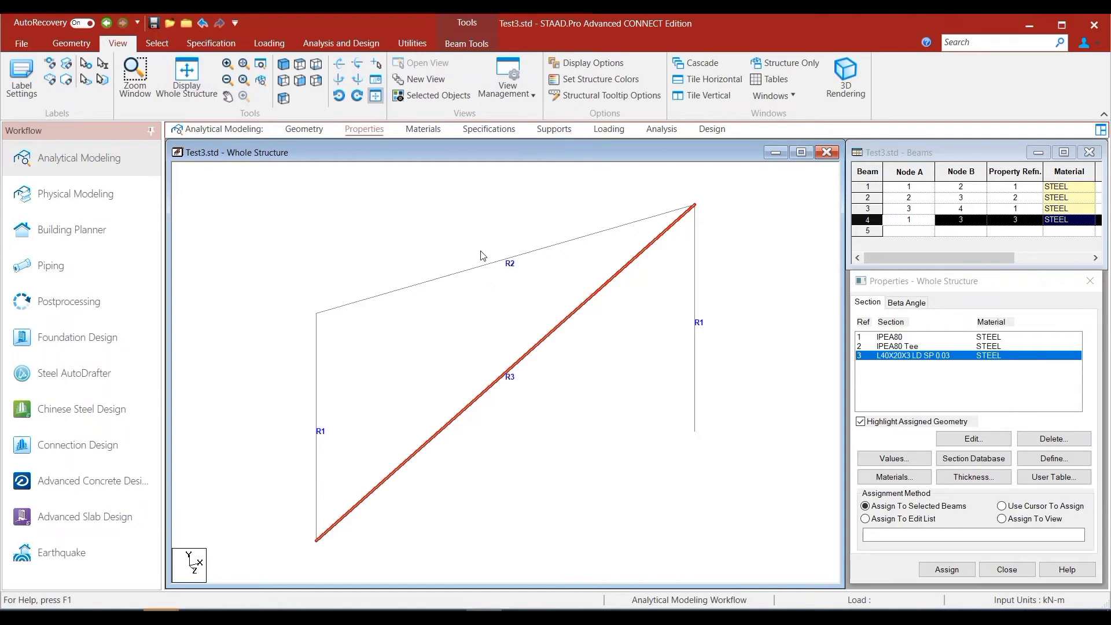
{"action": "left_click", "coordinate": [845, 79]}
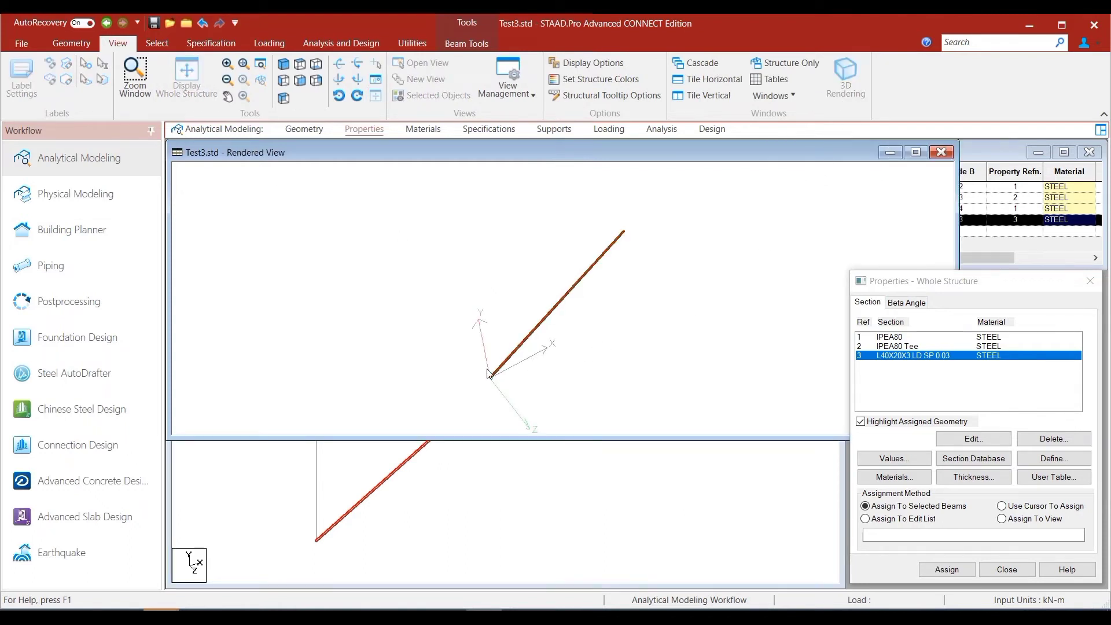
{"action": "scroll", "coordinate": [487, 369], "scroll_direction": "up", "scroll_amount": 3}
{"action": "scroll", "coordinate": [487, 373], "scroll_direction": "up", "scroll_amount": 2}
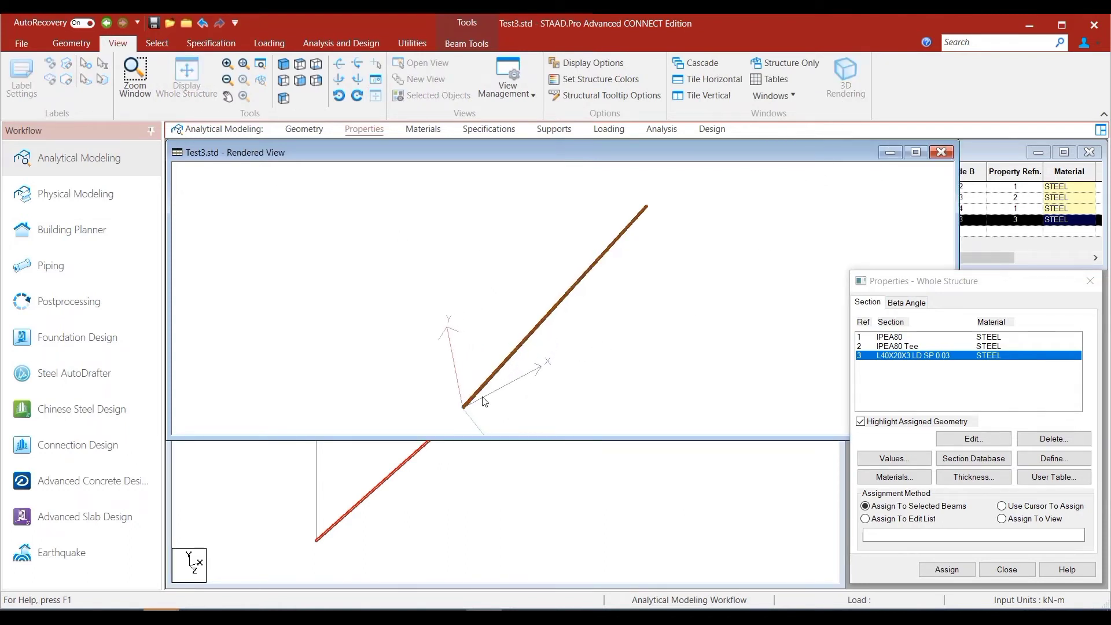
{"action": "left_click_drag", "start_coordinate": [485, 401], "coordinate": [525, 266]}
{"action": "scroll", "coordinate": [487, 265], "scroll_direction": "up", "scroll_amount": 5}
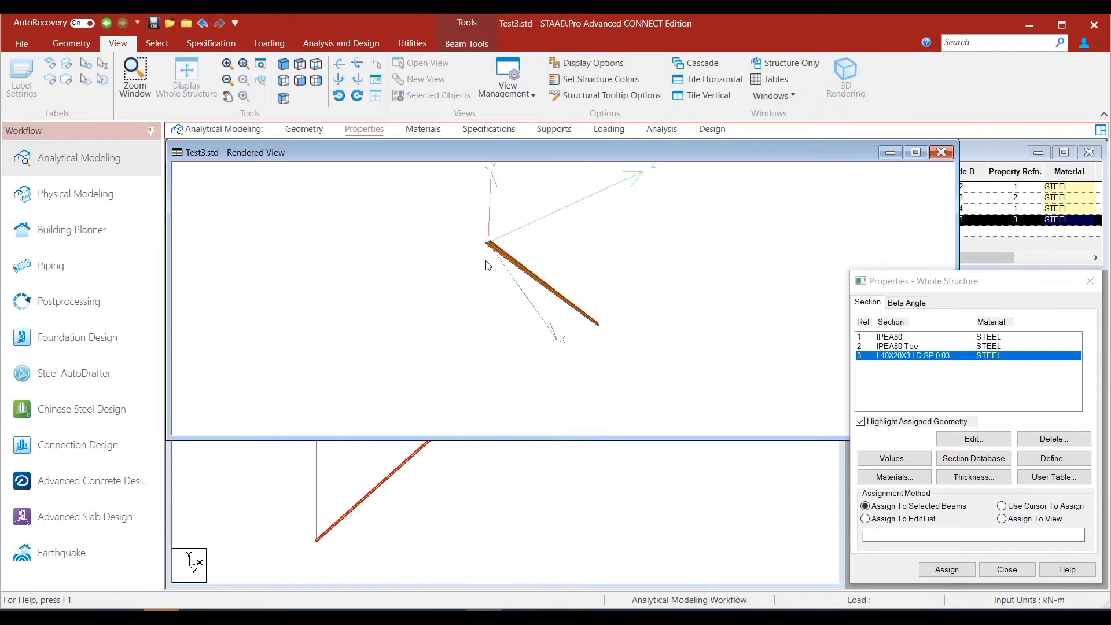
{"action": "scroll", "coordinate": [487, 265], "scroll_direction": "up", "scroll_amount": 2}
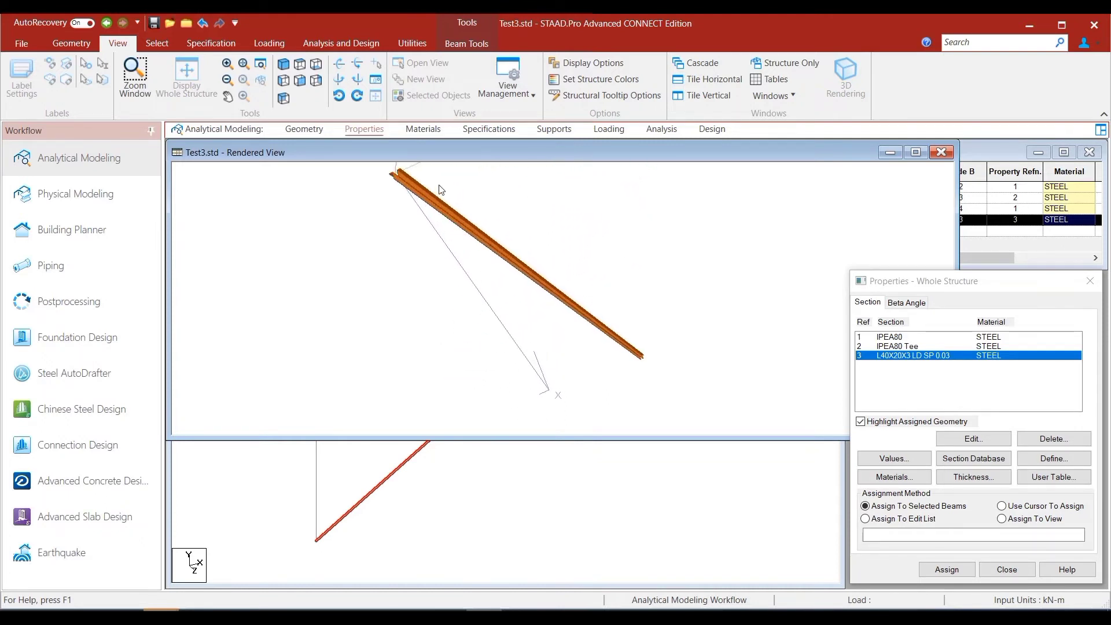
{"action": "left_click_drag", "start_coordinate": [488, 263], "coordinate": [470, 218]}
{"action": "scroll", "coordinate": [417, 350], "scroll_direction": "up", "scroll_amount": 9}
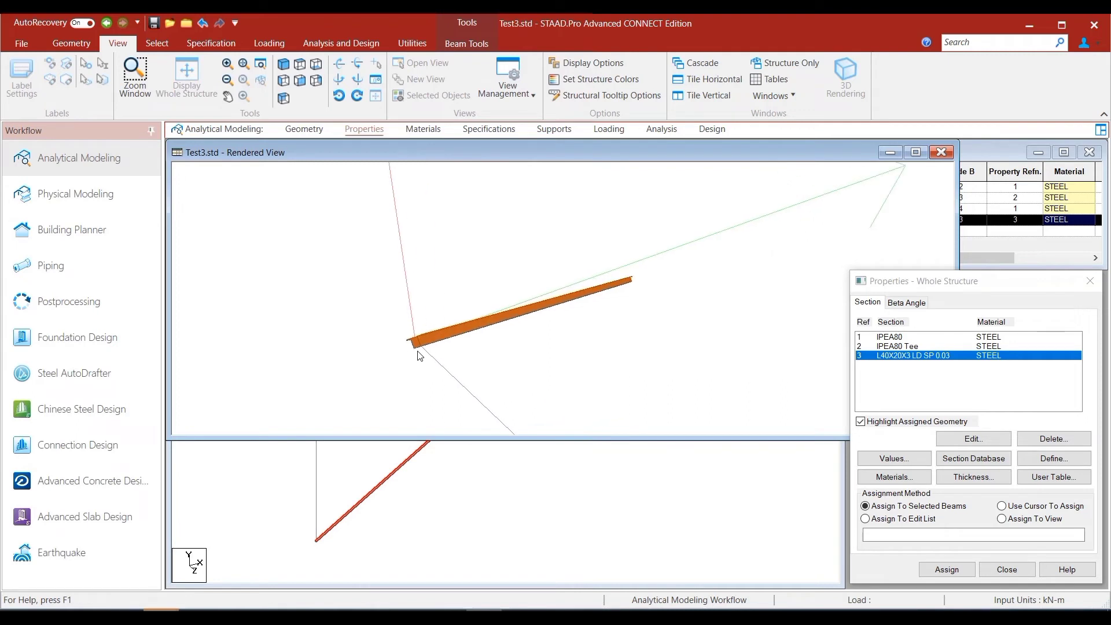
{"action": "left_click_drag", "start_coordinate": [312, 386], "coordinate": [391, 386]}
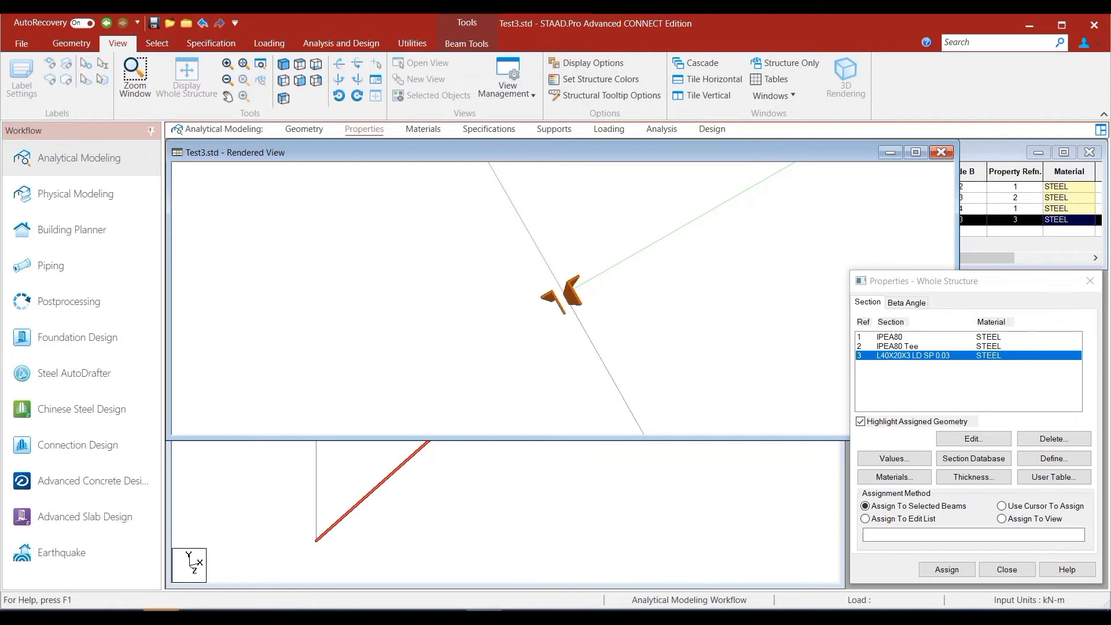
{"action": "left_click", "coordinate": [942, 154]}
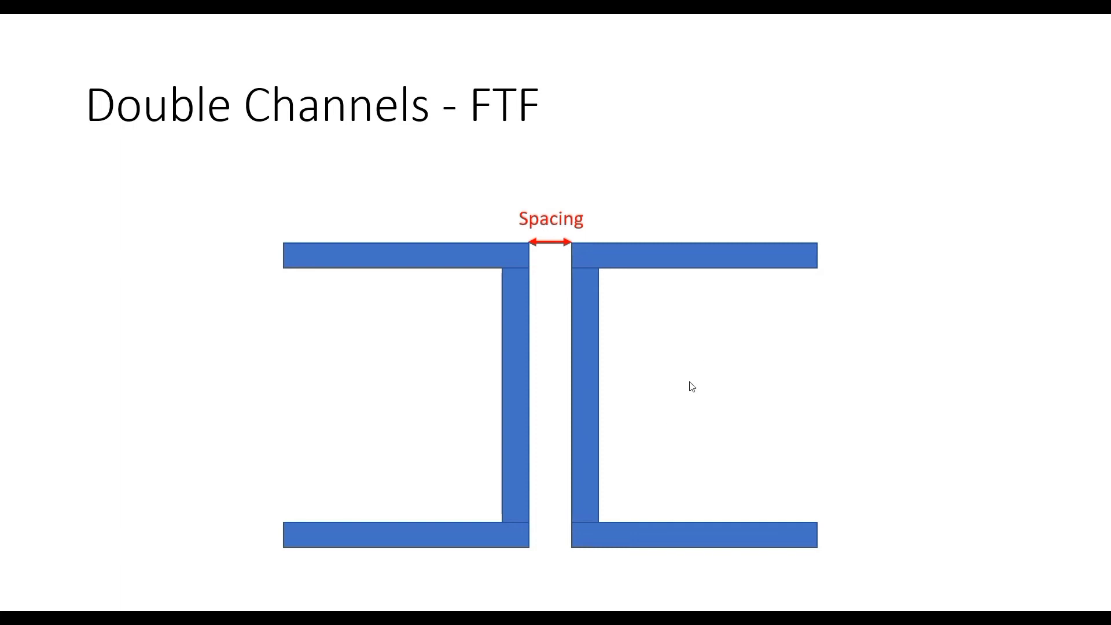
{"action": "left_click", "coordinate": [738, 389]}
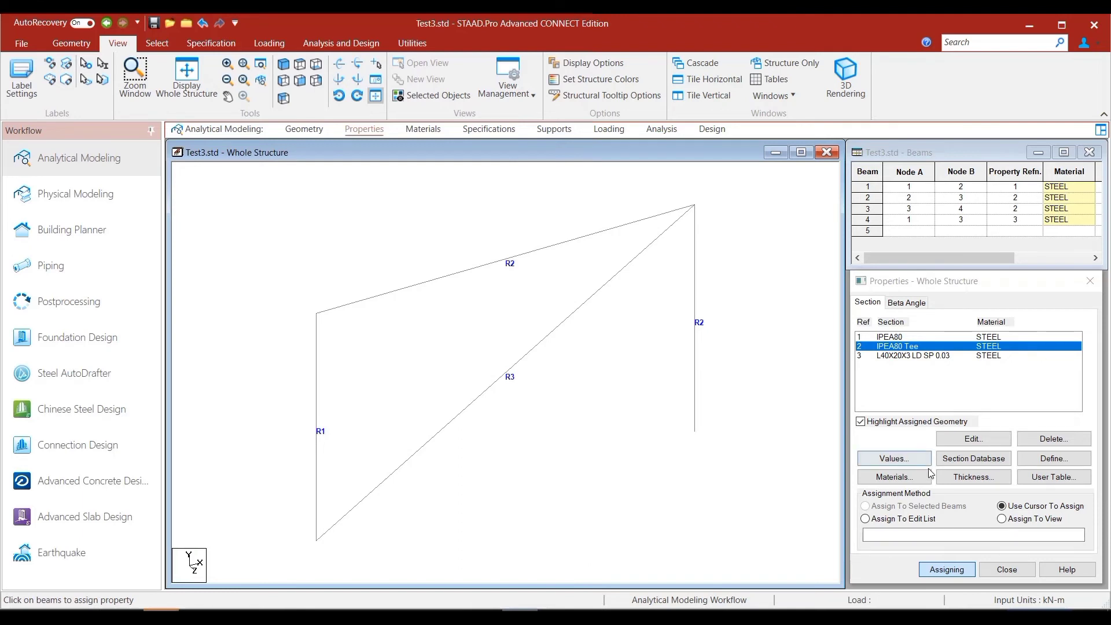
- Add an American C12X30 steel section as a back-to-back double channel (D) with 0.03 m clear spacing
{"action": "left_click", "coordinate": [967, 459]}
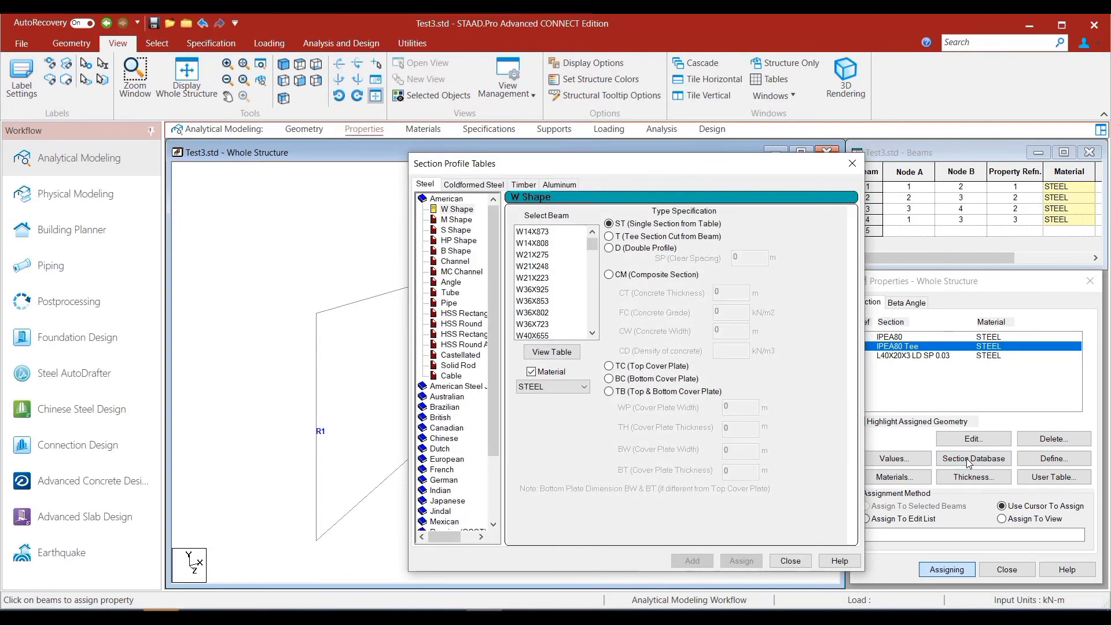
{"action": "left_click", "coordinate": [453, 261]}
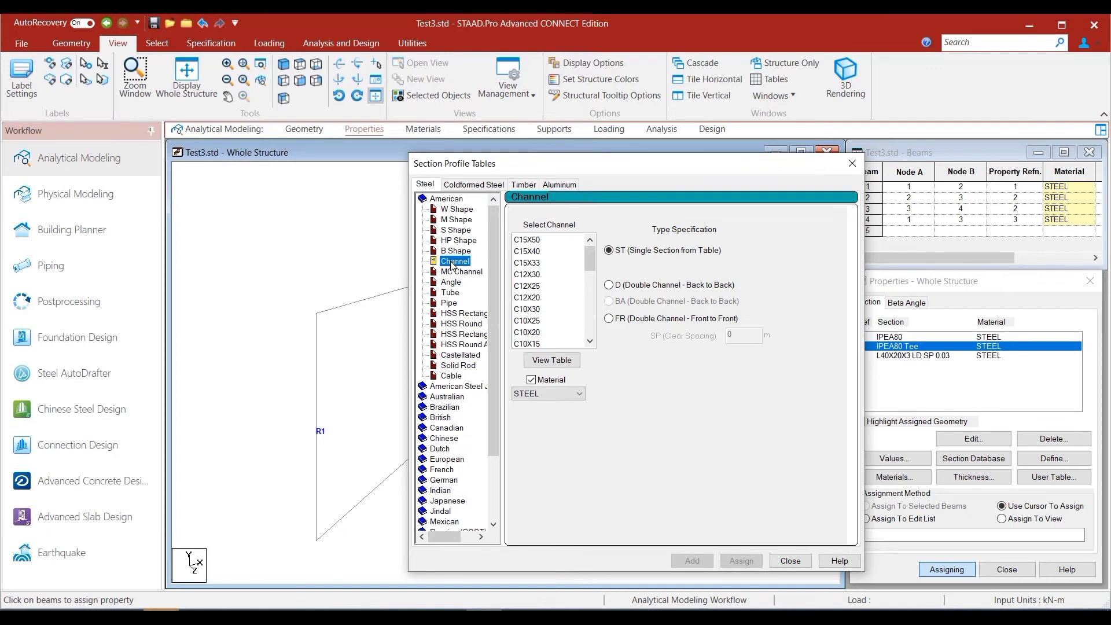
{"action": "left_click", "coordinate": [535, 275]}
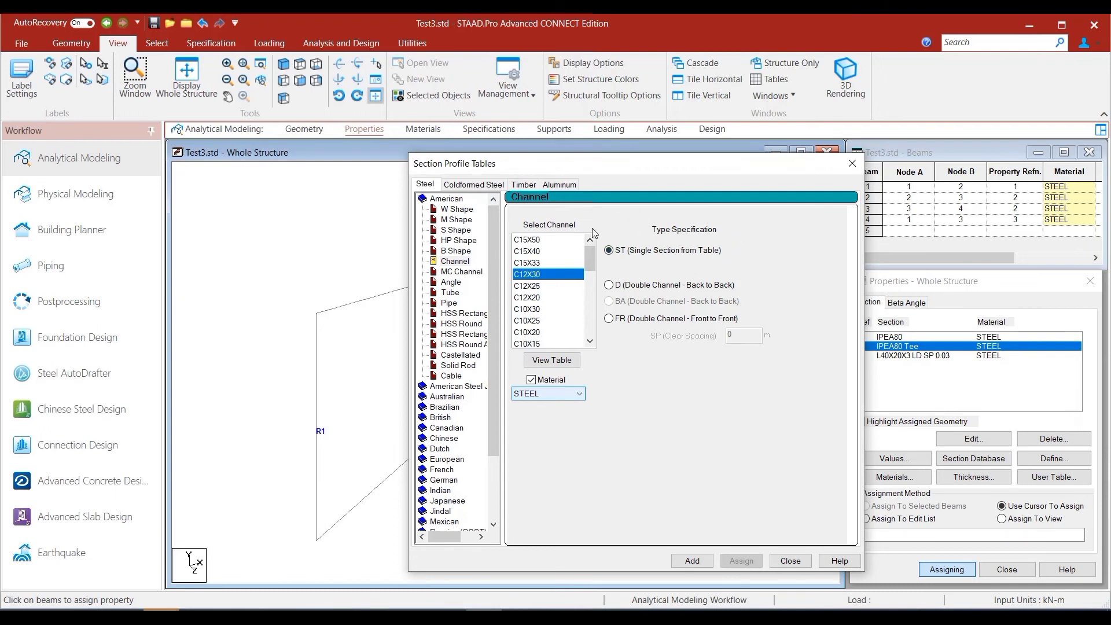
{"action": "left_click", "coordinate": [609, 286]}
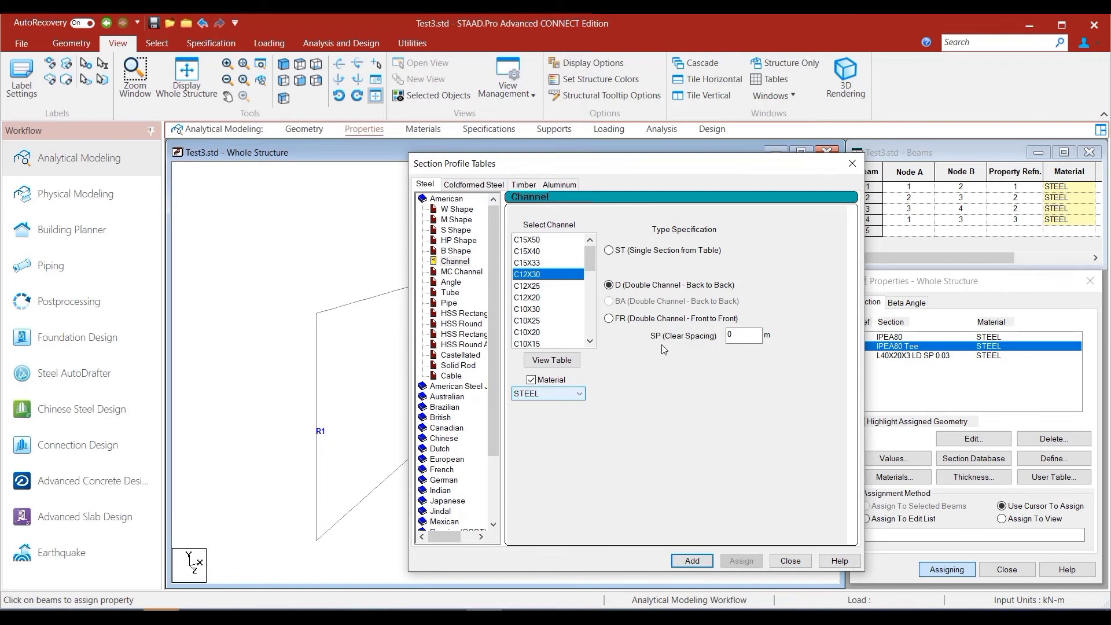
{"action": "left_click", "coordinate": [610, 319]}
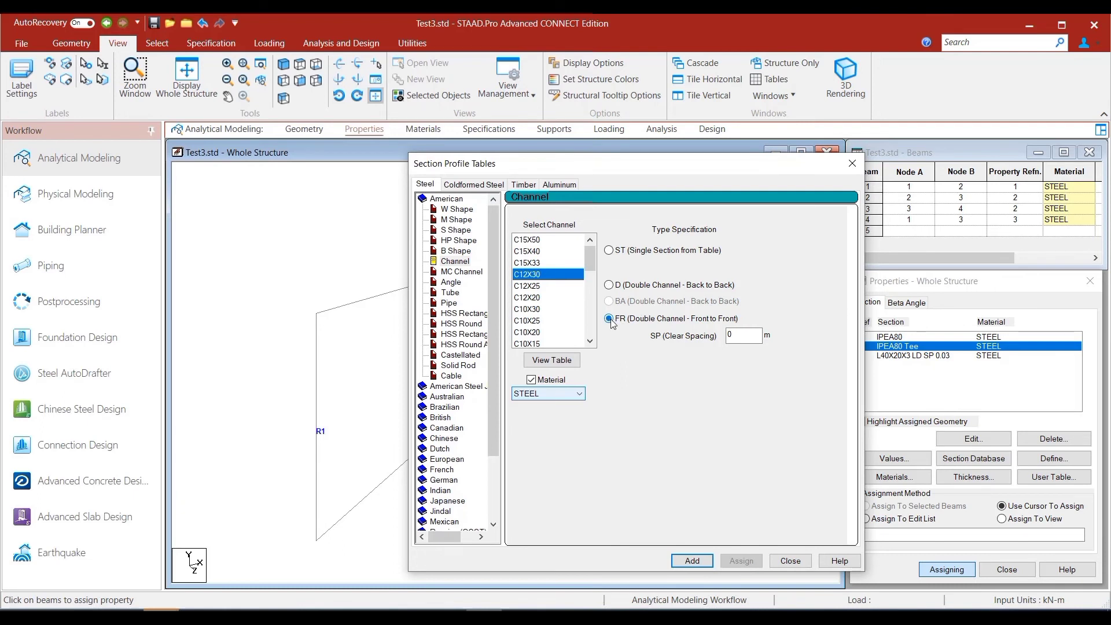
{"action": "left_click", "coordinate": [610, 286]}
{"action": "double_click", "coordinate": [739, 335]}
{"action": "type", "text": "0.03"}
{"action": "left_click", "coordinate": [692, 561]}
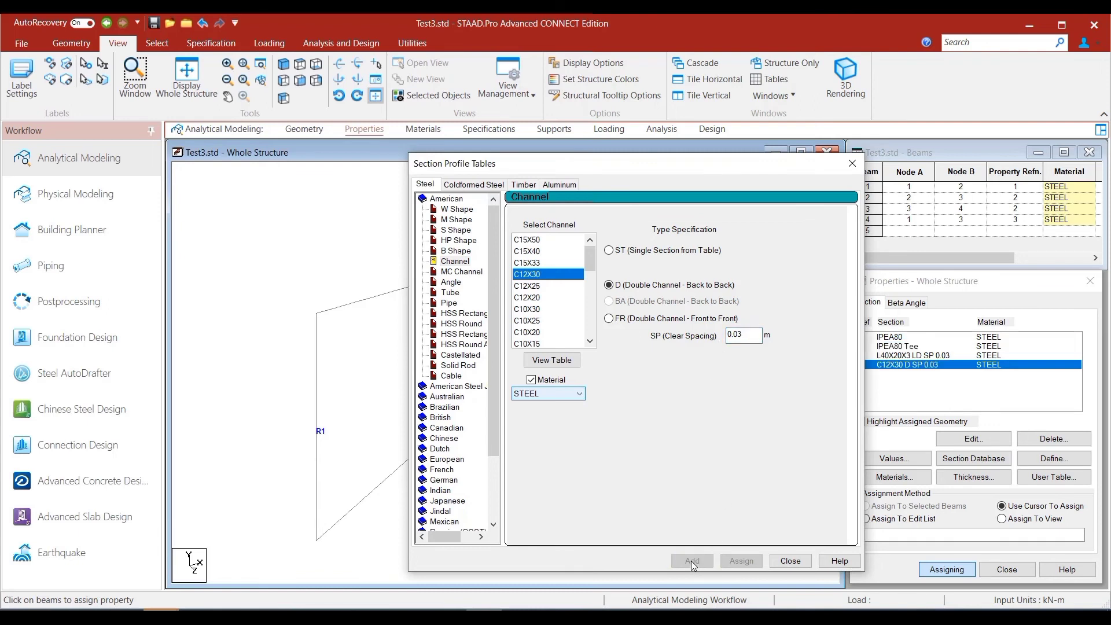
- Assign the C12X30 double-channel section to beam 2, the member between the column tops
{"action": "left_click", "coordinate": [783, 562]}
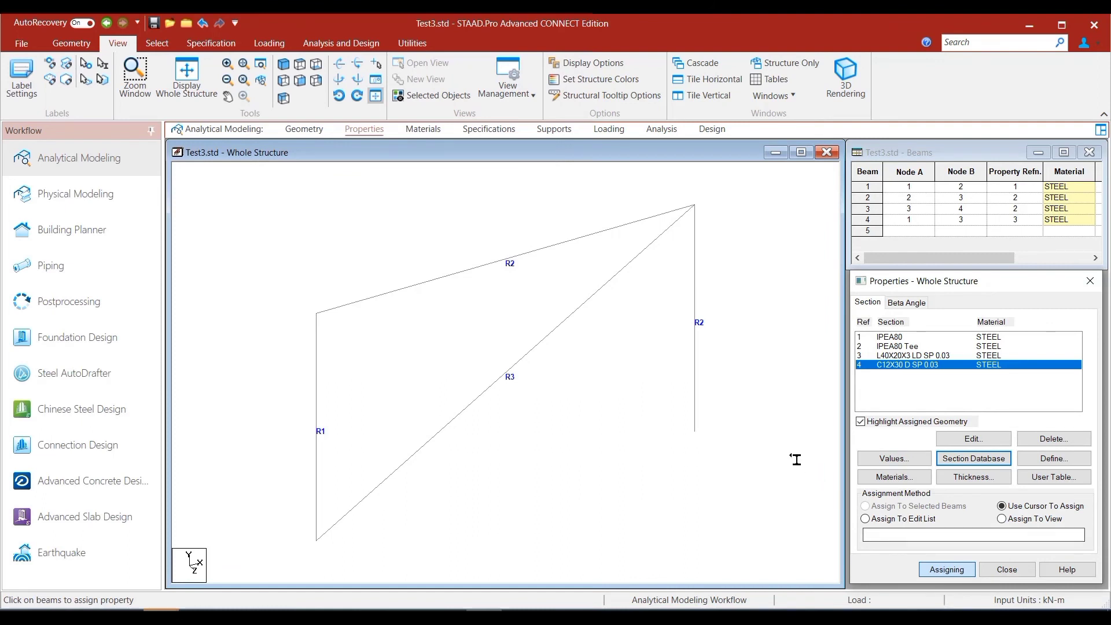
{"action": "left_click", "coordinate": [521, 262]}
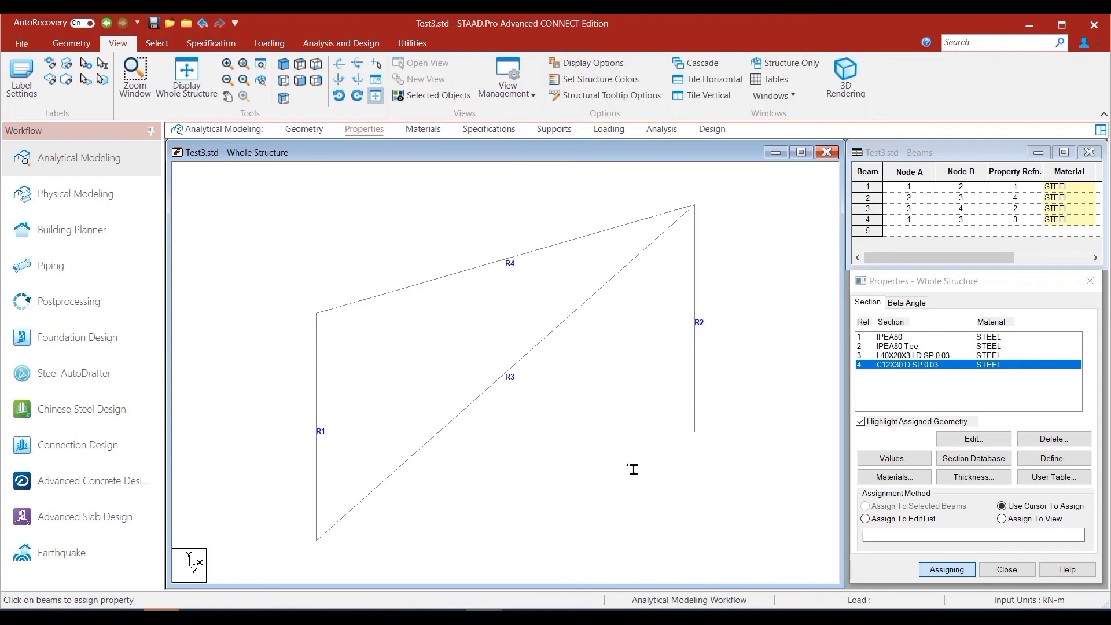
{"action": "right_click", "coordinate": [608, 365]}
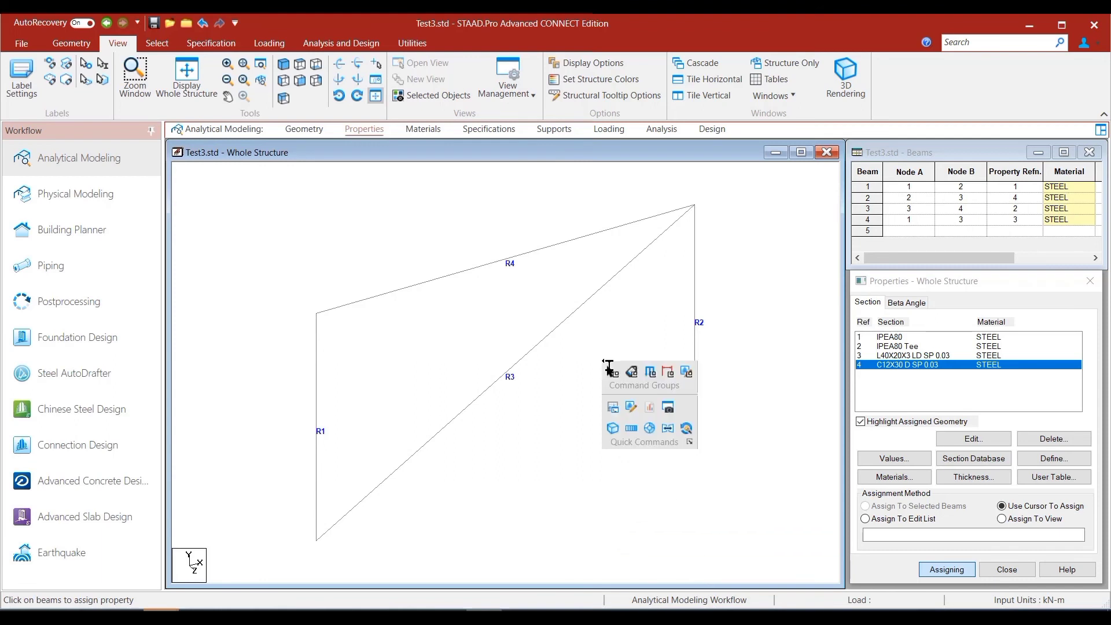
- Save the modified structure and review beam 2's double-channel property command in the input file, then close the editor
{"action": "left_click", "coordinate": [631, 407]}
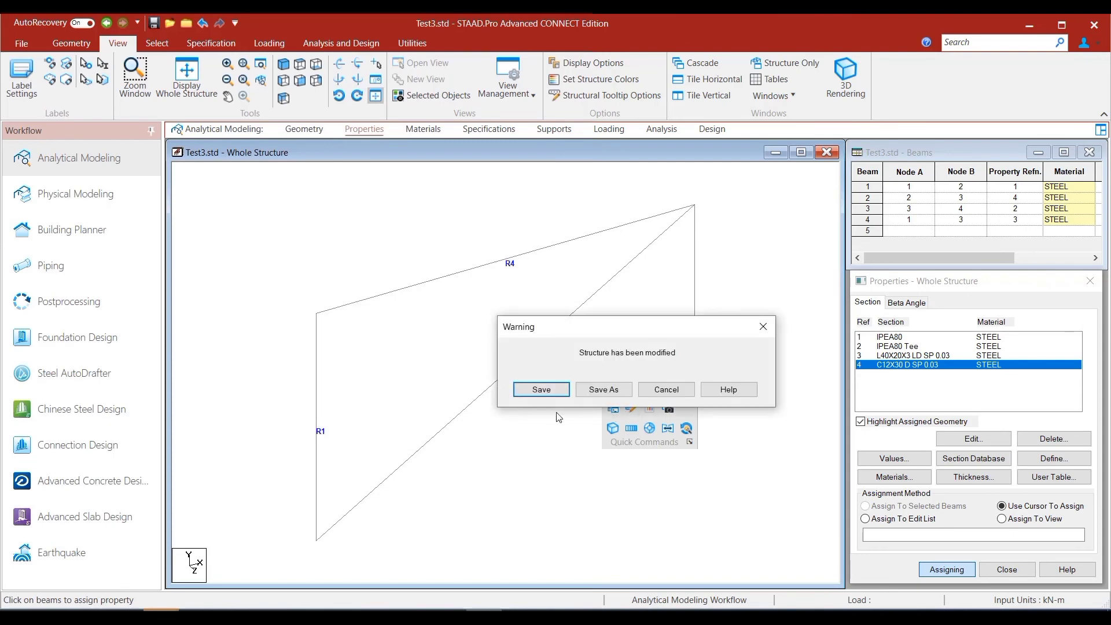
{"action": "left_click", "coordinate": [550, 390]}
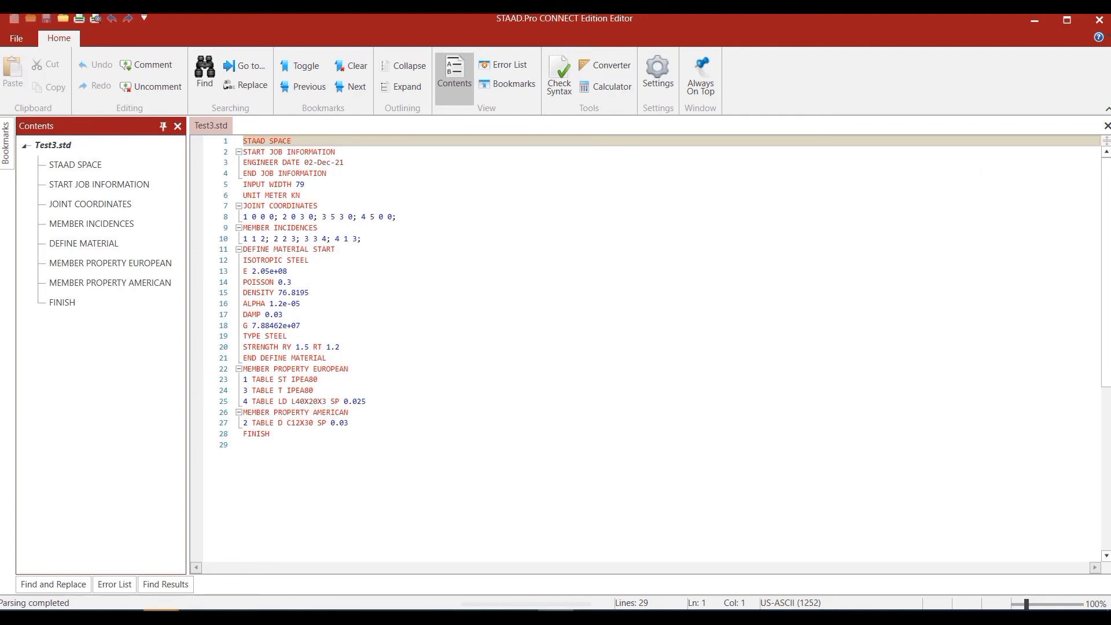
{"action": "left_click", "coordinate": [1089, 22]}
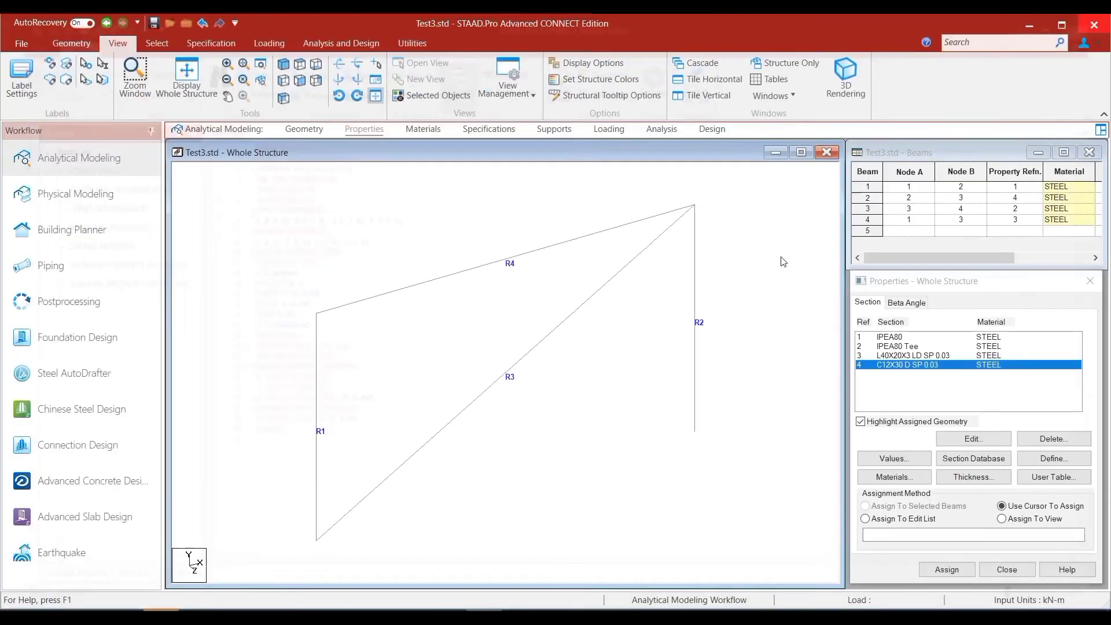
- Render only beam 2 in 3D and examine its back-to-back double-channel cross-section from the end
{"action": "left_click", "coordinate": [523, 255]}
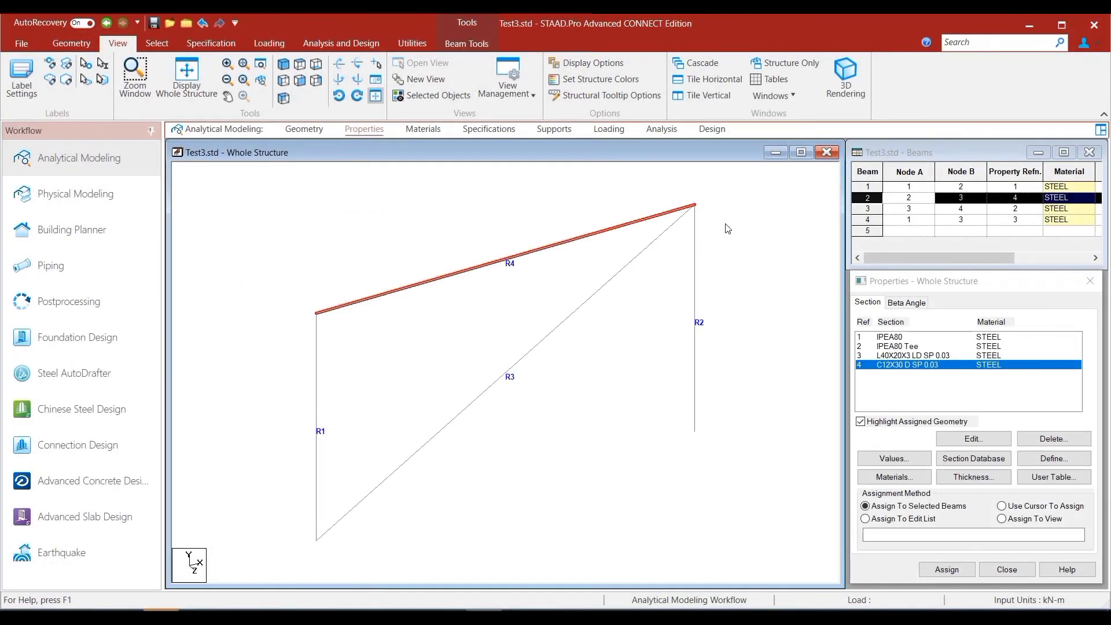
{"action": "left_click", "coordinate": [832, 93]}
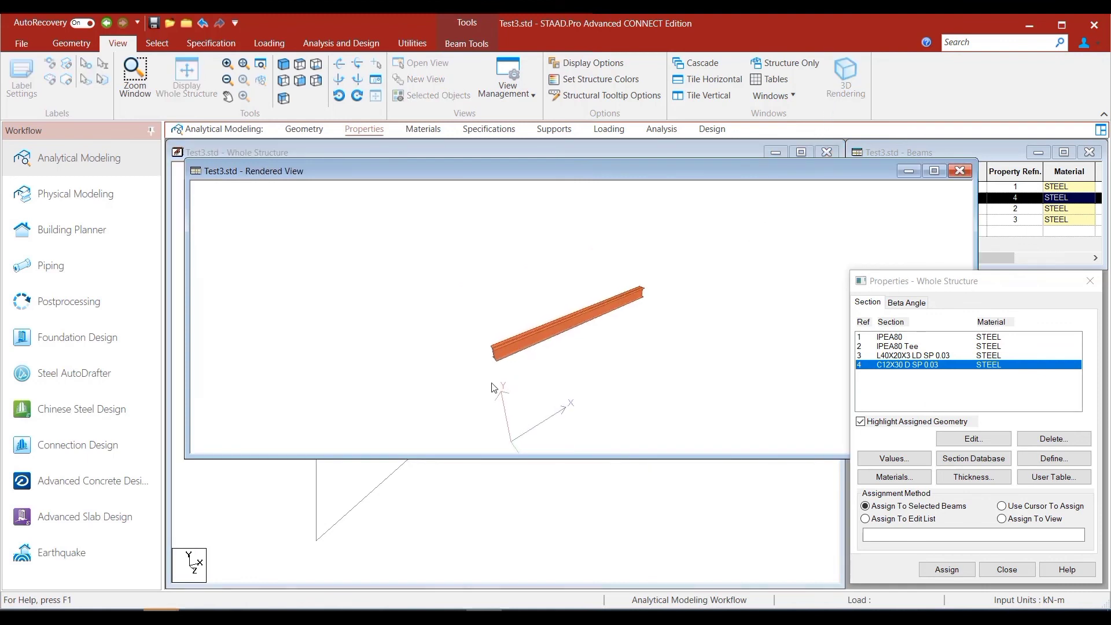
{"action": "scroll", "coordinate": [494, 388], "scroll_direction": "up", "scroll_amount": 5}
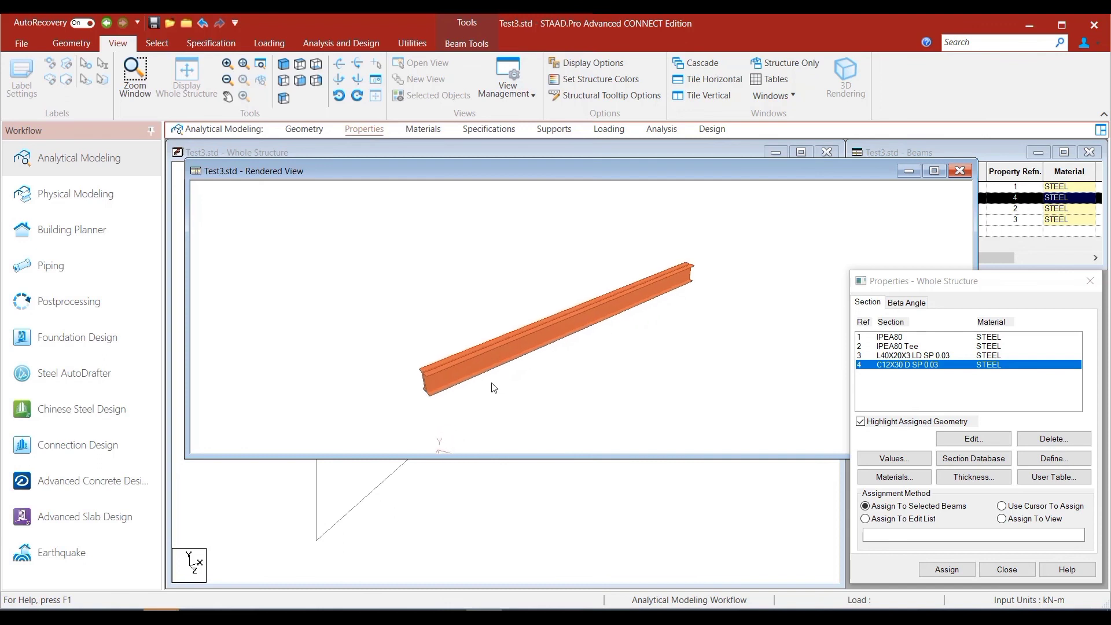
{"action": "left_click_drag", "start_coordinate": [413, 409], "coordinate": [573, 410]}
{"action": "scroll", "coordinate": [608, 392], "scroll_direction": "up", "scroll_amount": 4}
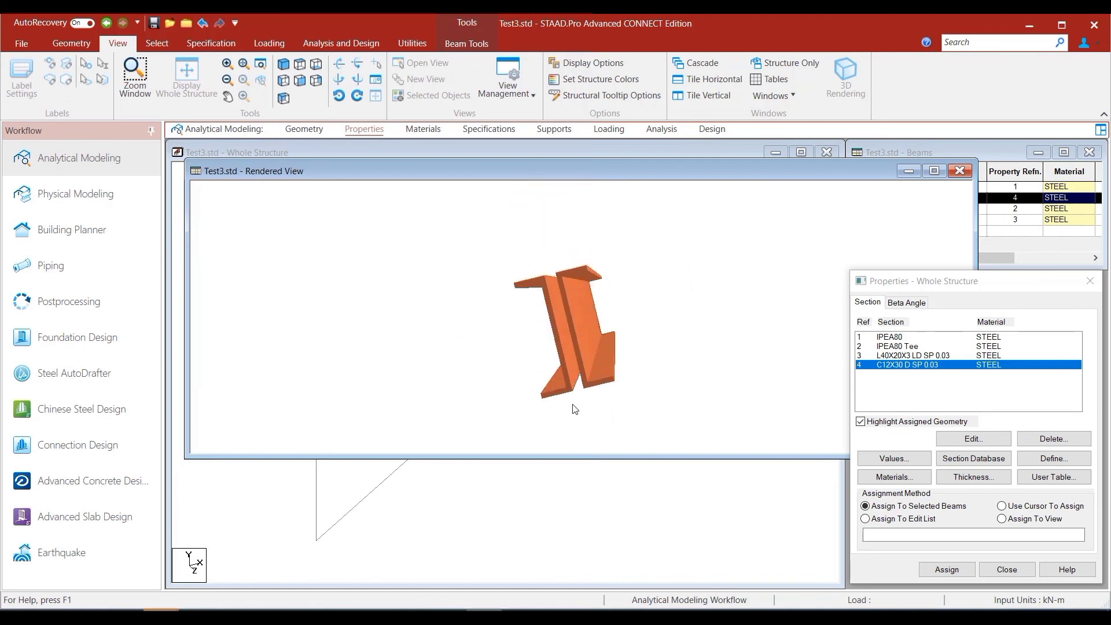